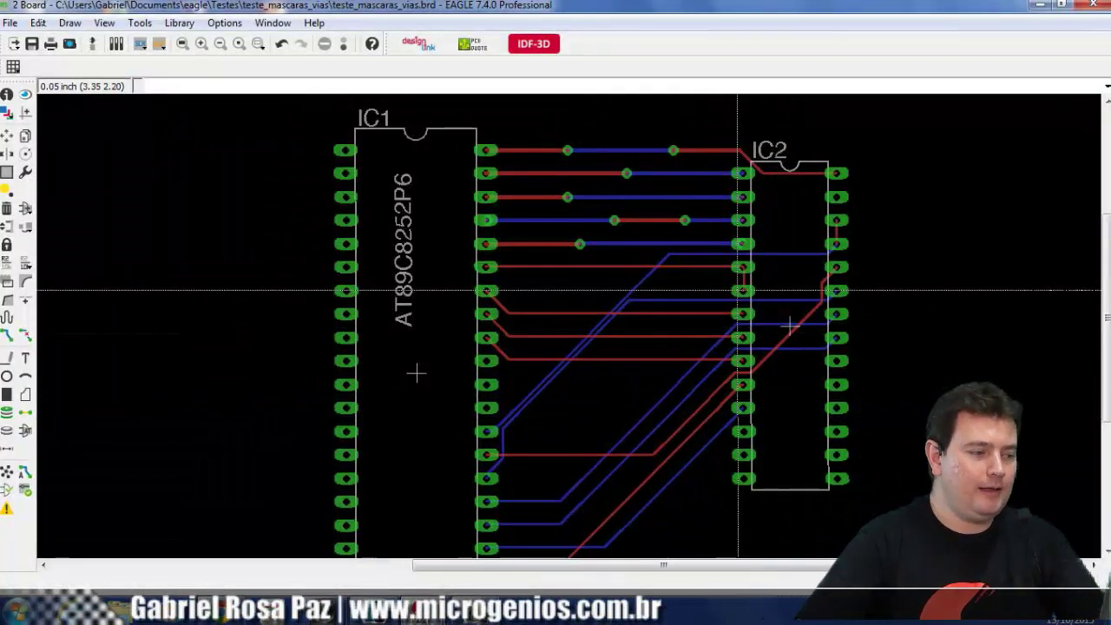
Examine the traces and vias running between IC1 and IC2 on the board.
scroll(626, 237, up, 3)
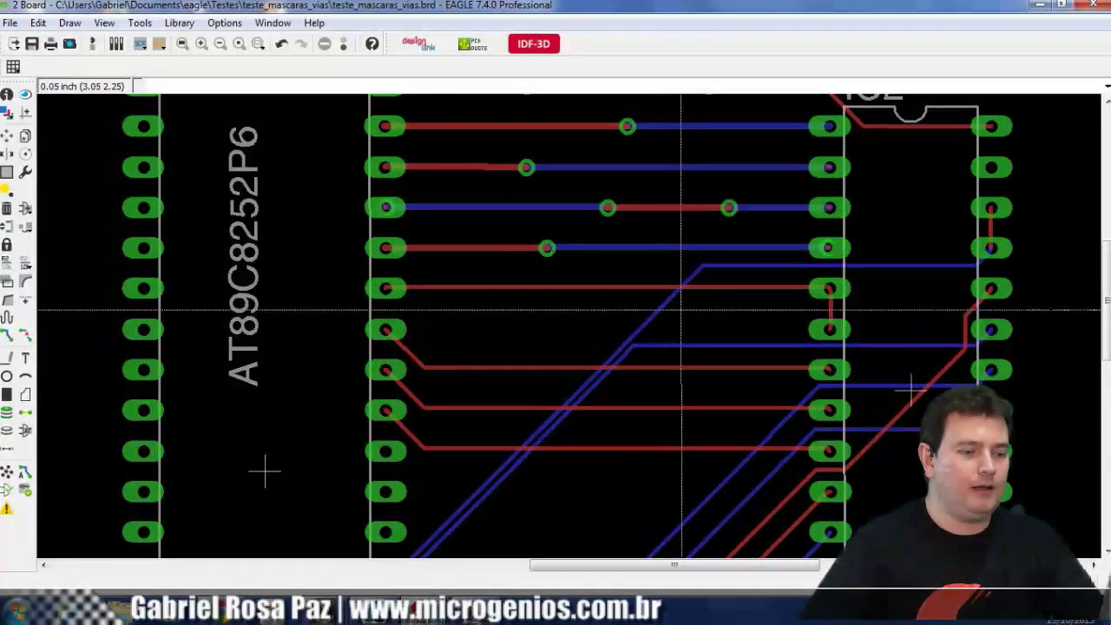
scroll(535, 314, down, 2)
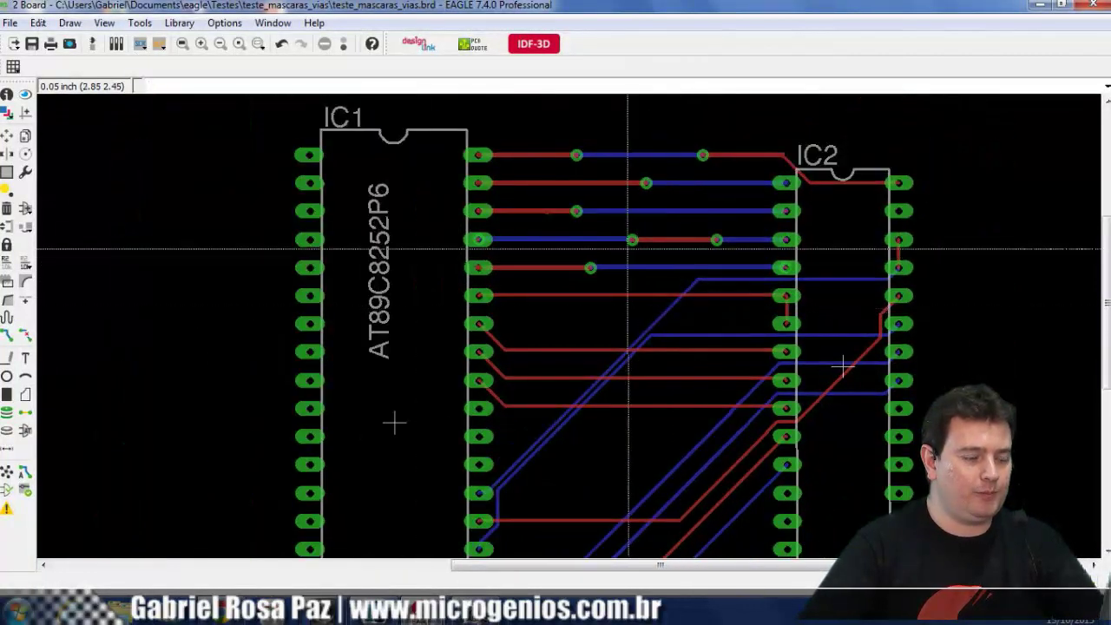
scroll(634, 247, up, 4)
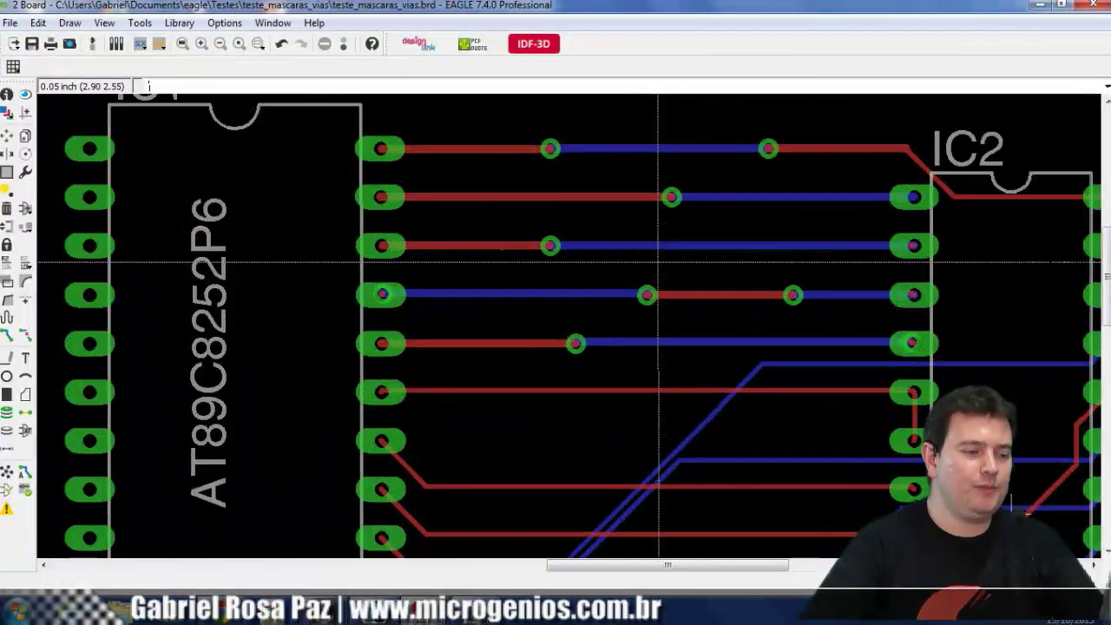
scroll(658, 260, down, 1)
scroll(658, 260, down, 1)
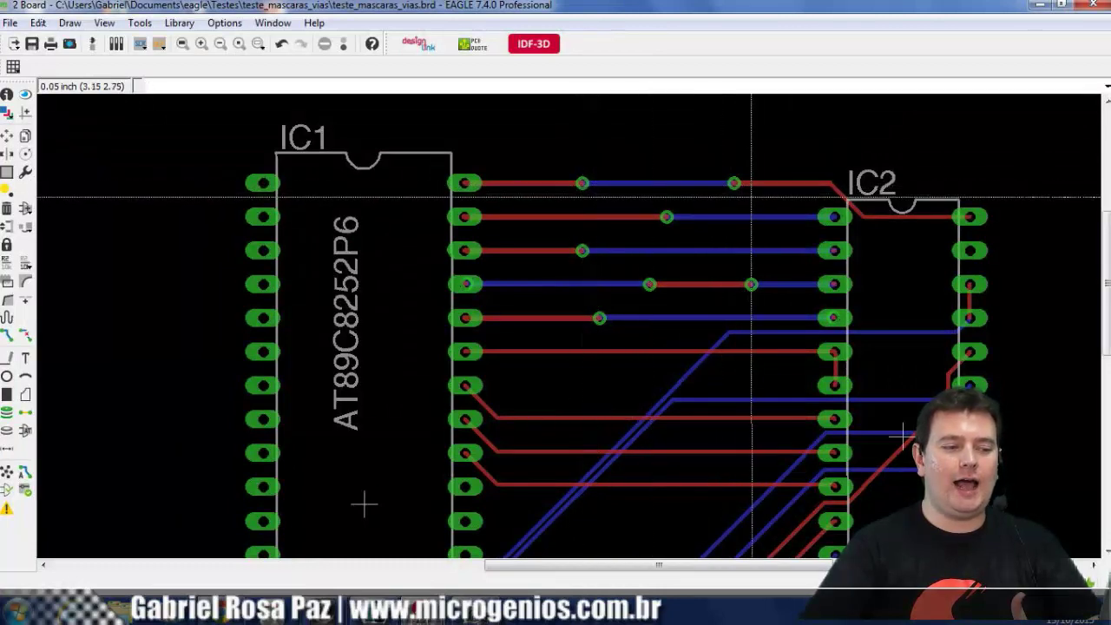
scroll(583, 179, up, 3)
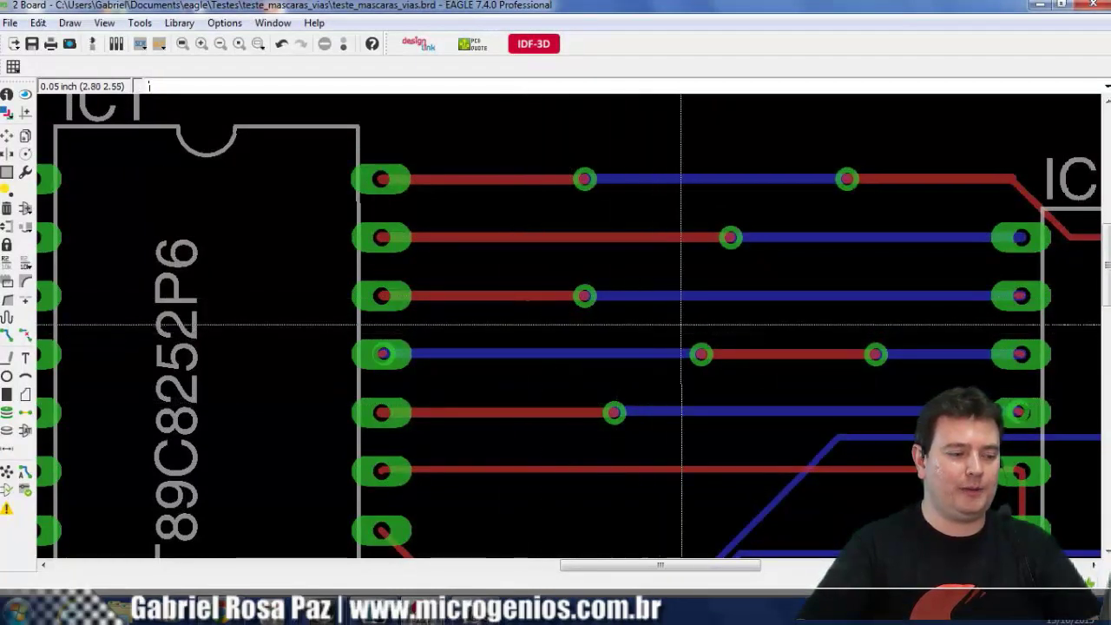
scroll(663, 369, down, 1)
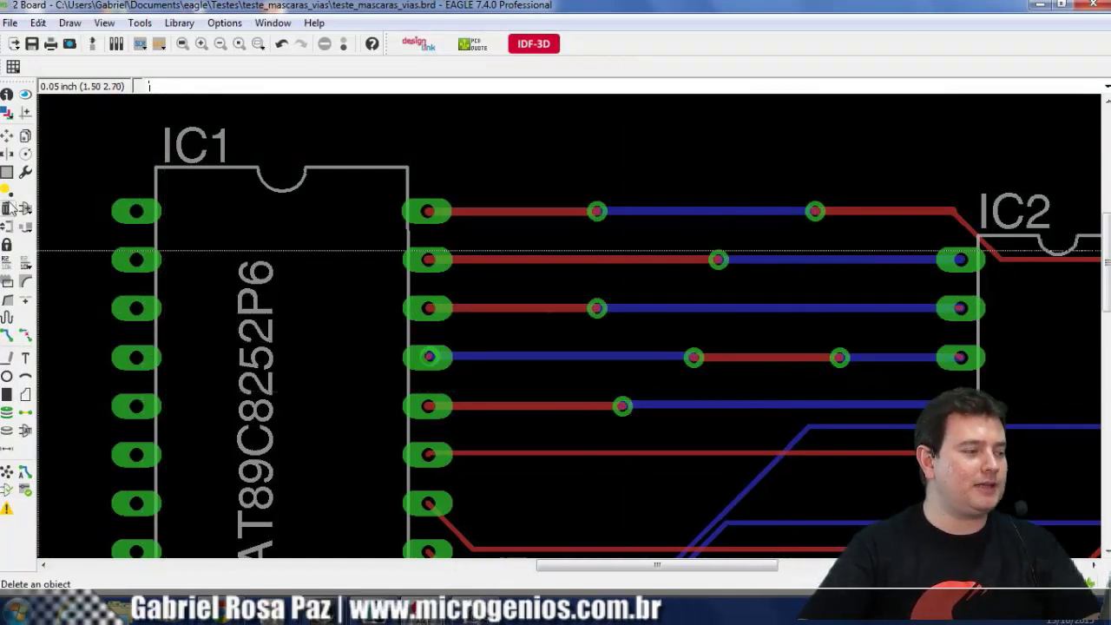
Make the tStop and bStop solder mask layers visible on the board.
click(6, 112)
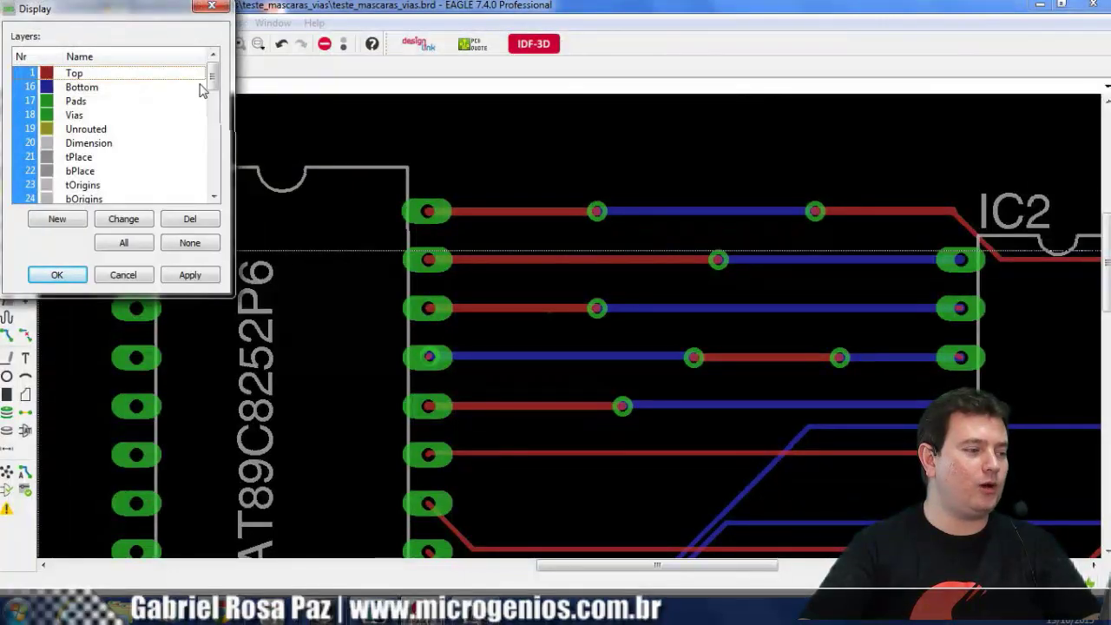
drag(214, 79, 217, 109)
click(34, 143)
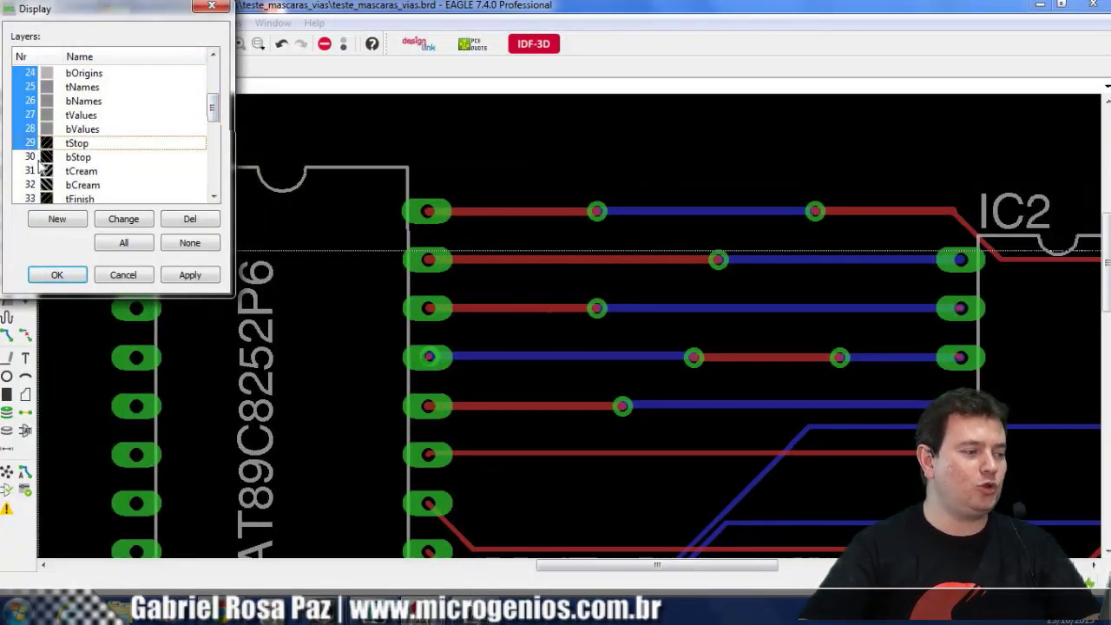
click(31, 159)
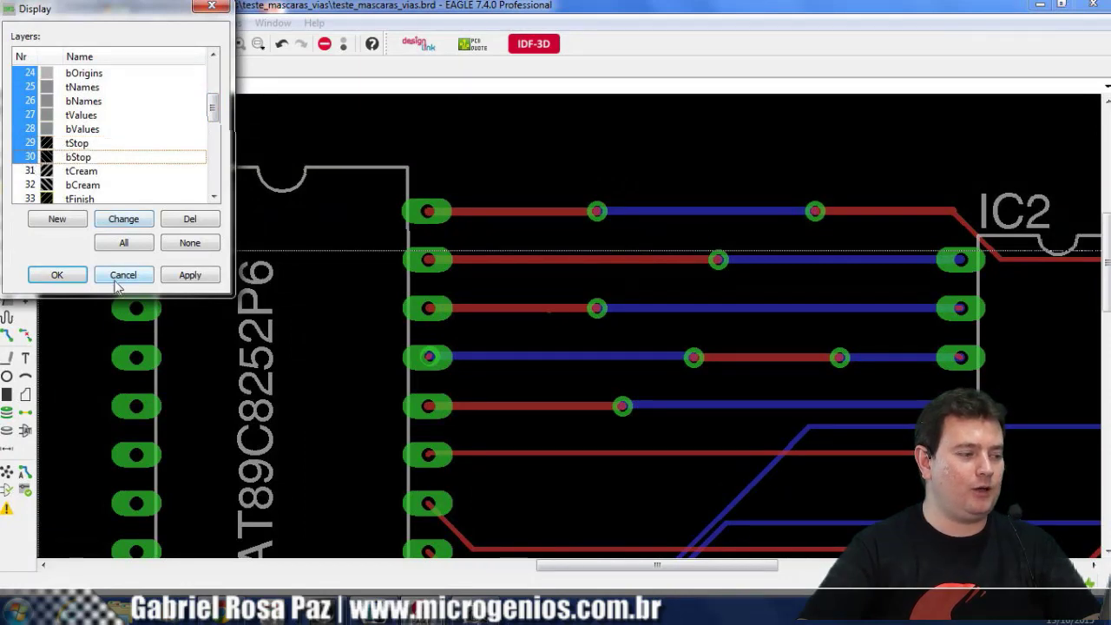
click(184, 278)
click(69, 283)
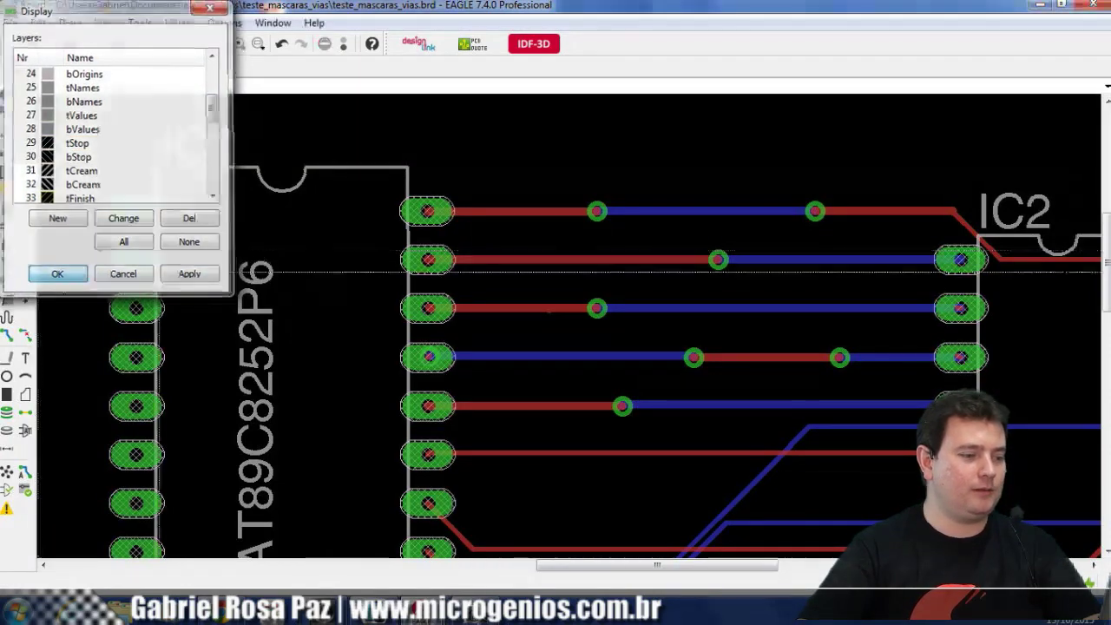
Inspect the solder mask openings around the IC1 and IC2 pads and compare them with the vias between them.
scroll(467, 180, up, 3)
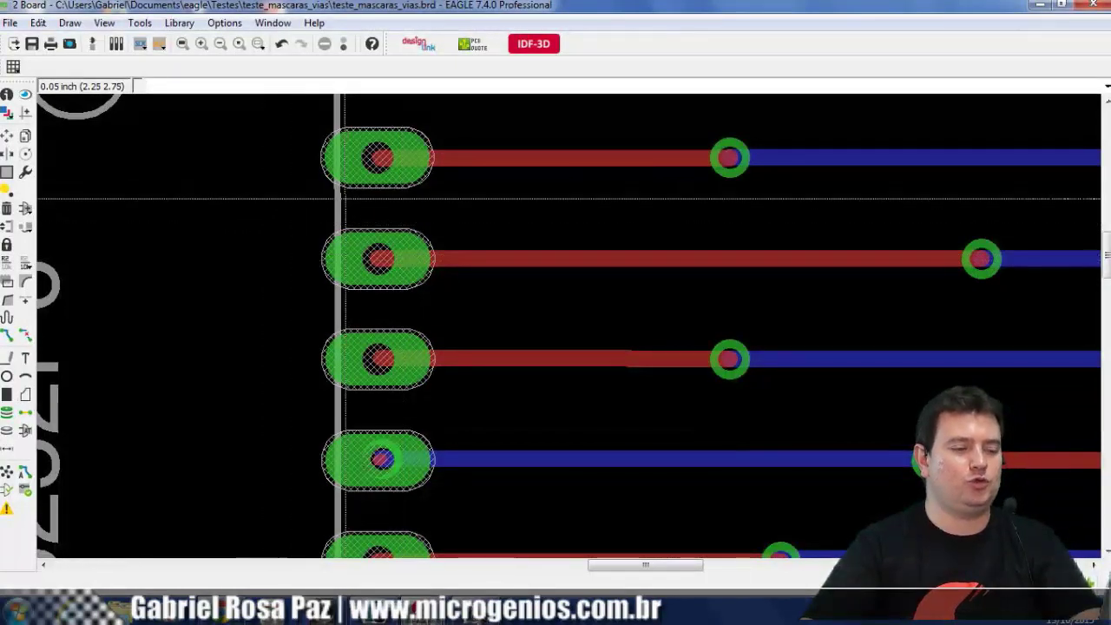
scroll(670, 240, down, 1)
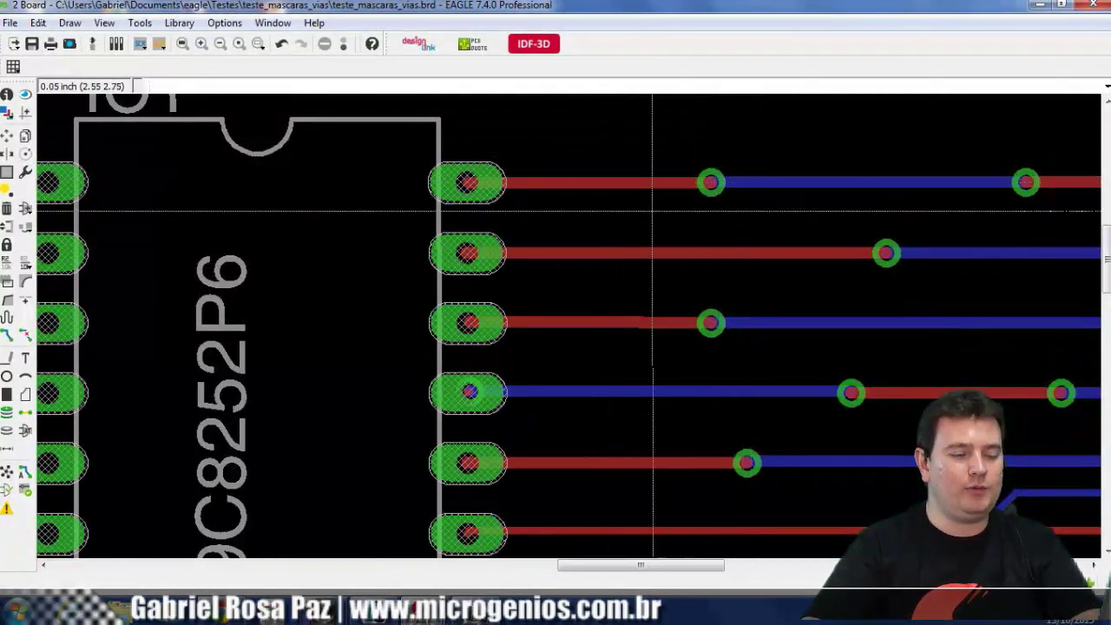
scroll(660, 183, up, 2)
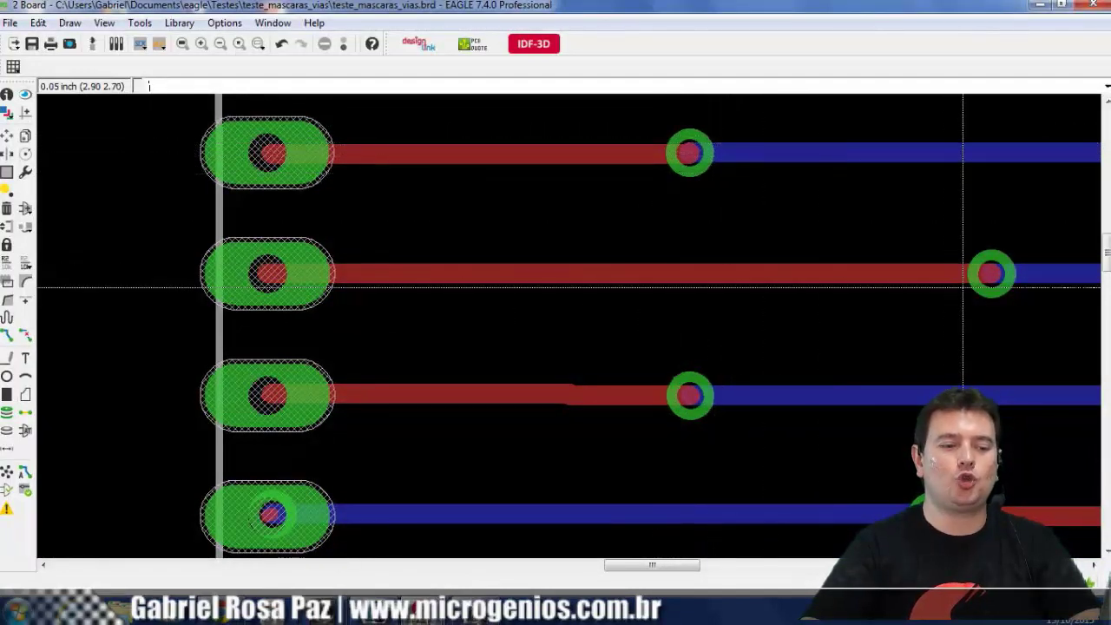
scroll(978, 275, down, 3)
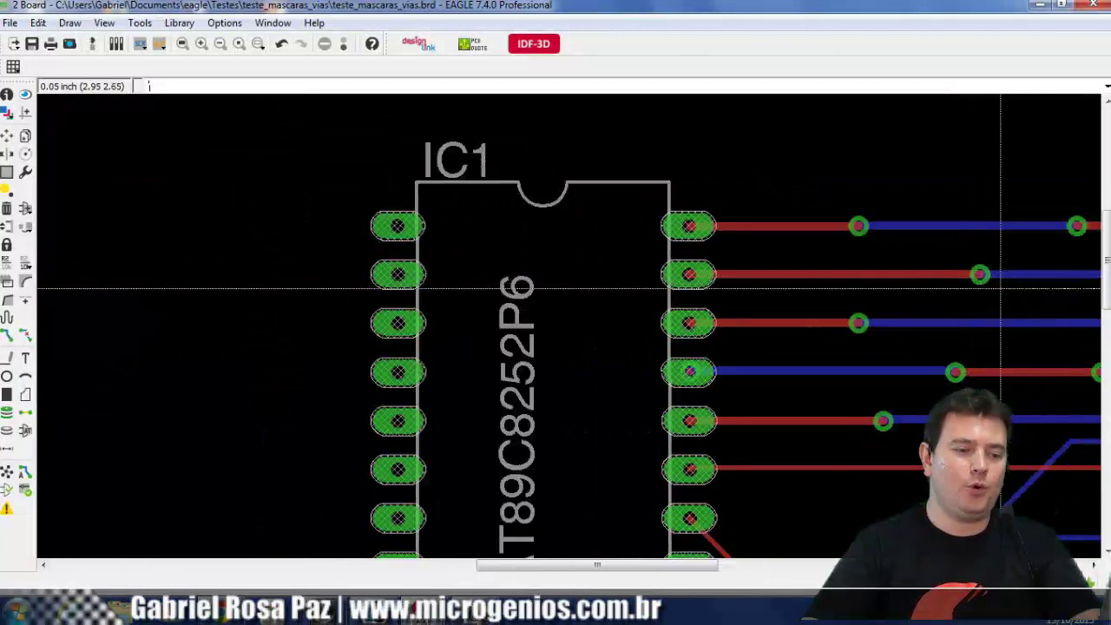
middle_drag(978, 275, 619, 240)
scroll(857, 246, up, 3)
scroll(858, 247, up, 2)
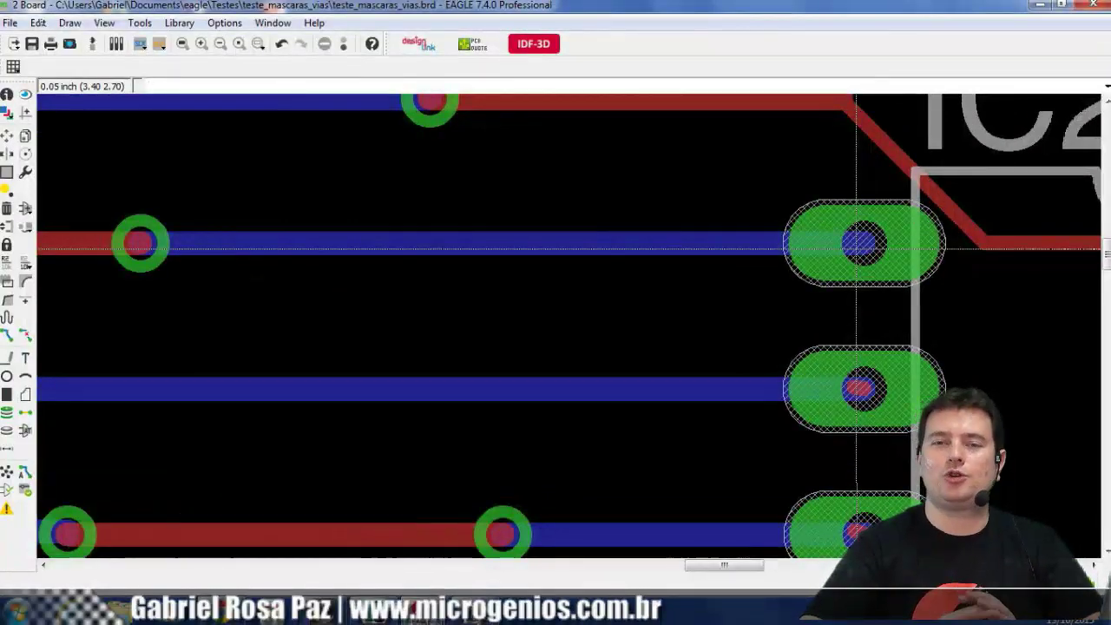
scroll(377, 259, up, 1)
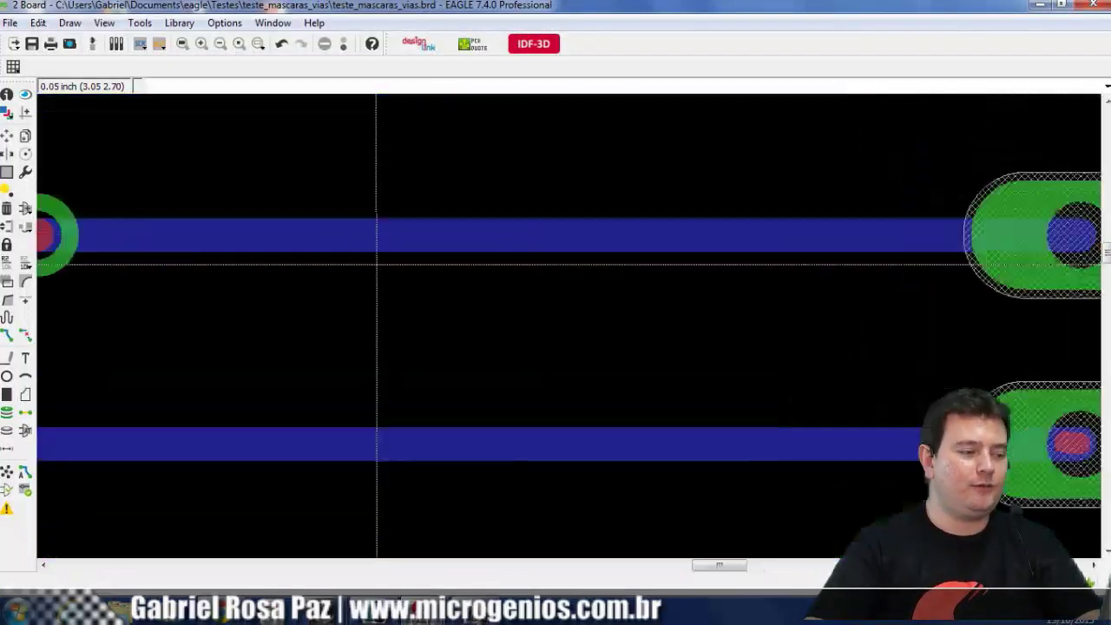
scroll(377, 258, down, 3)
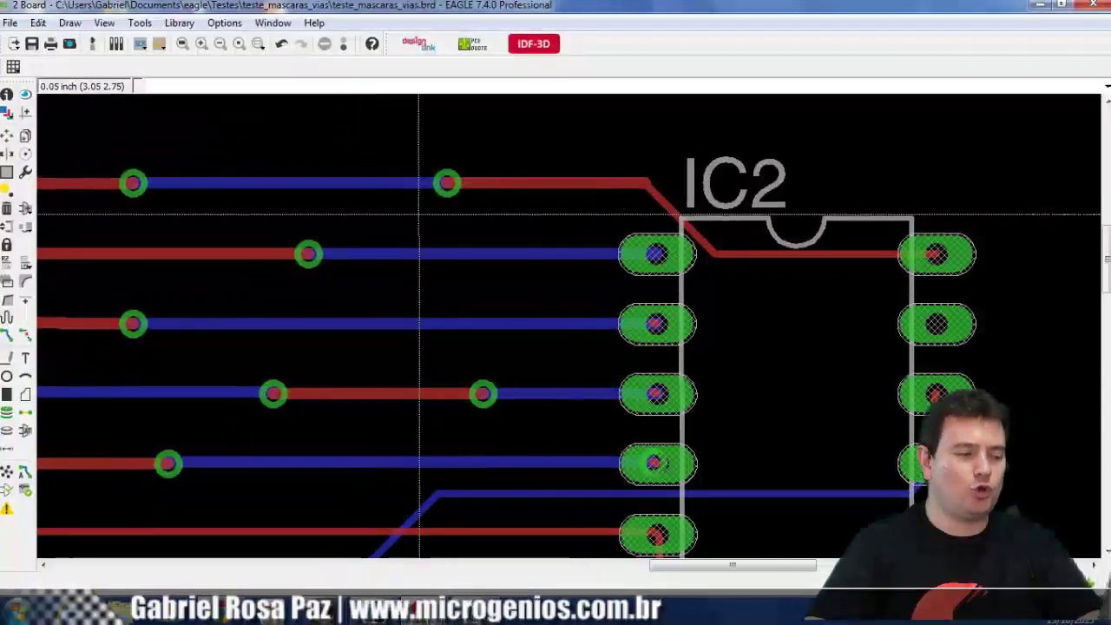
middle_drag(419, 213, 635, 214)
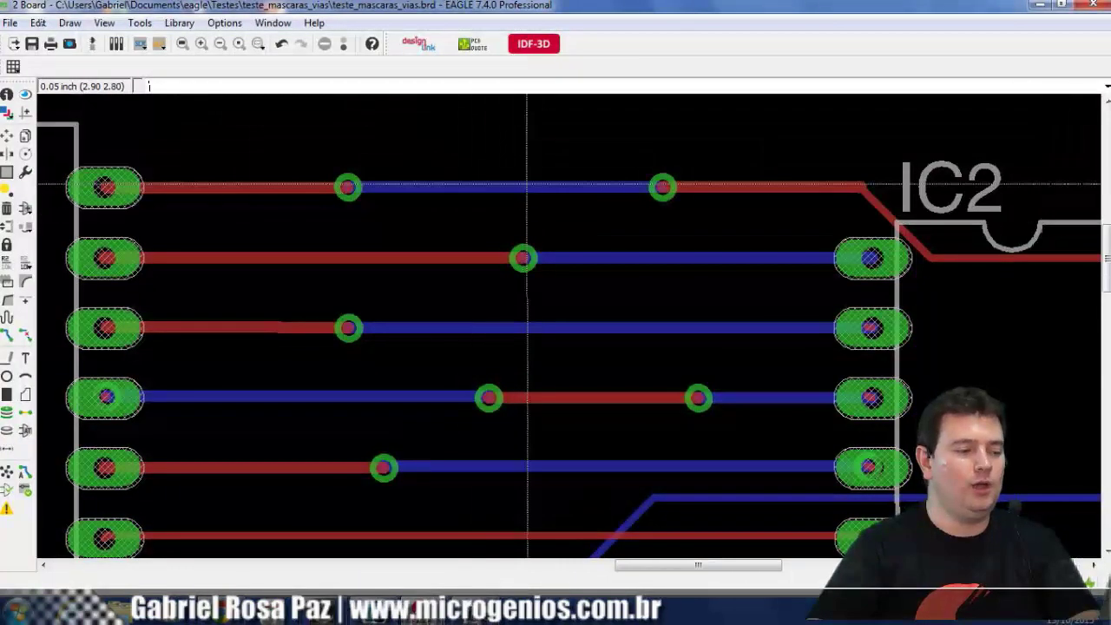
middle_drag(526, 250, 641, 243)
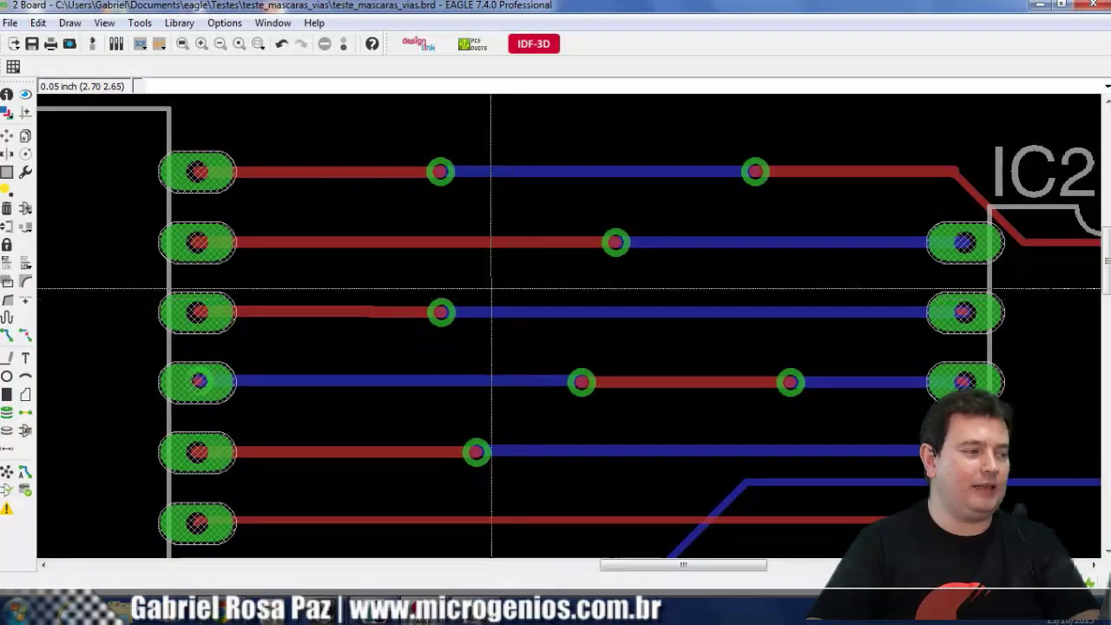
Set the Masks Limit in the design rules to 0mil and apply it to the board's vias.
click(38, 23)
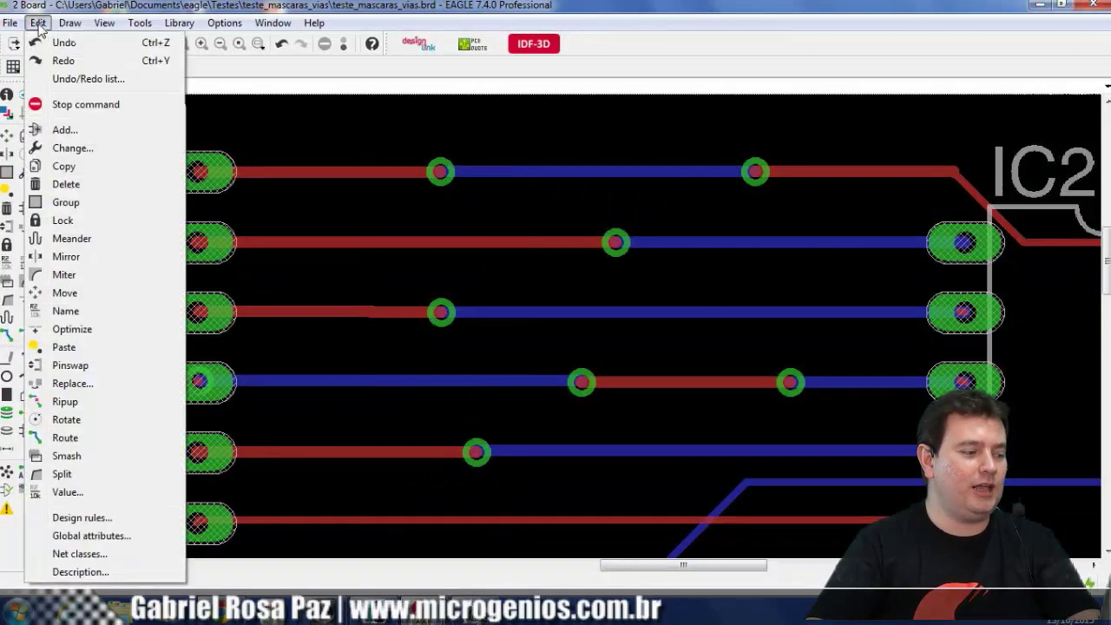
click(110, 519)
drag(323, 223, 444, 212)
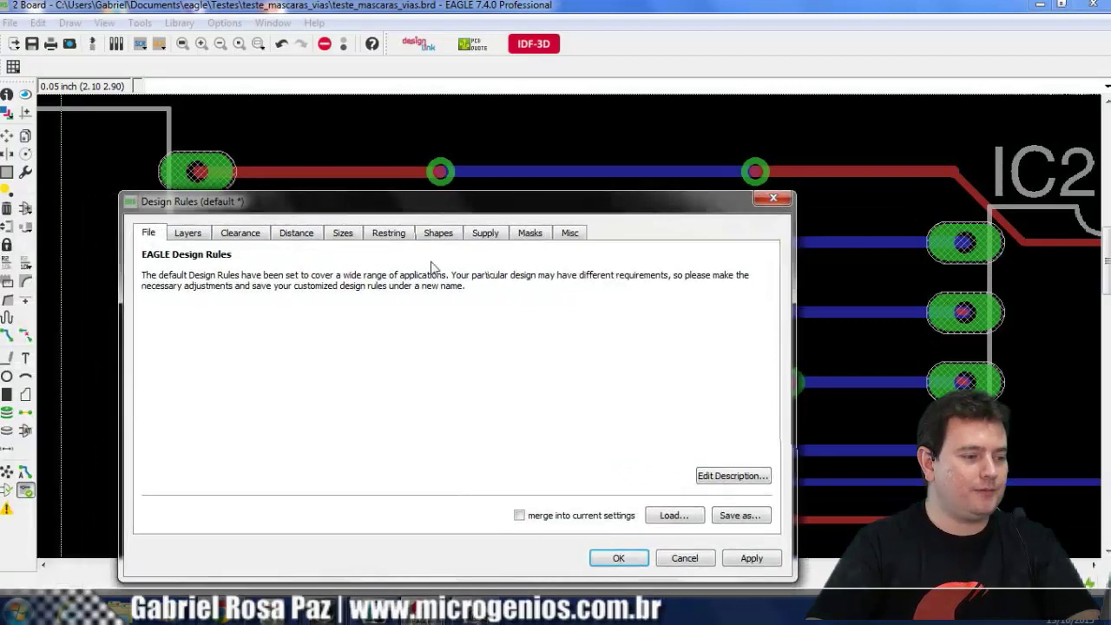
click(528, 237)
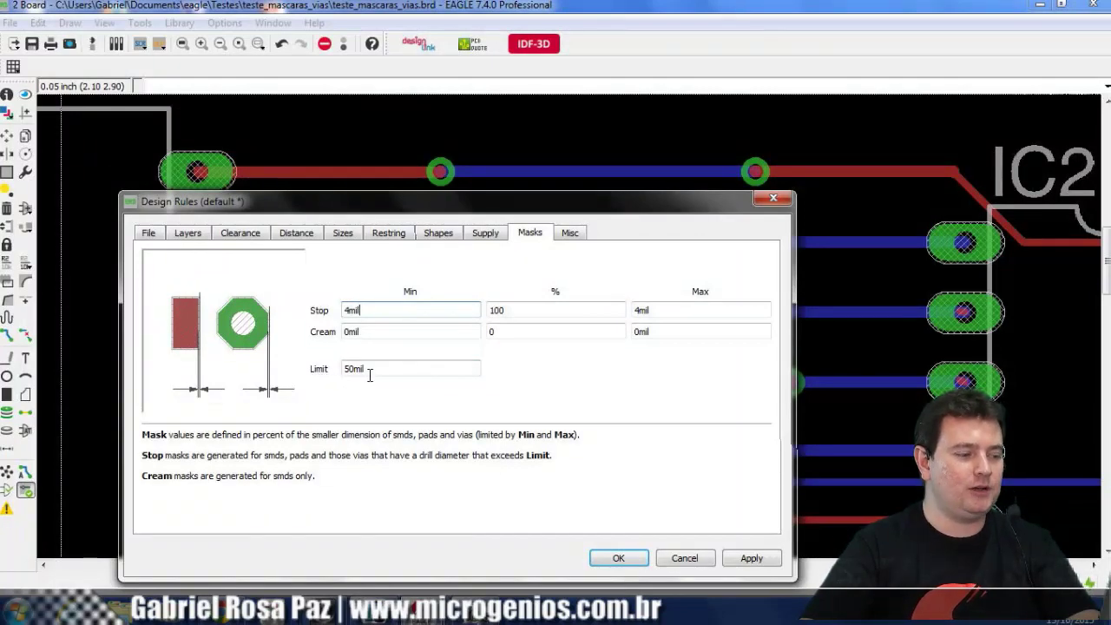
click(350, 368)
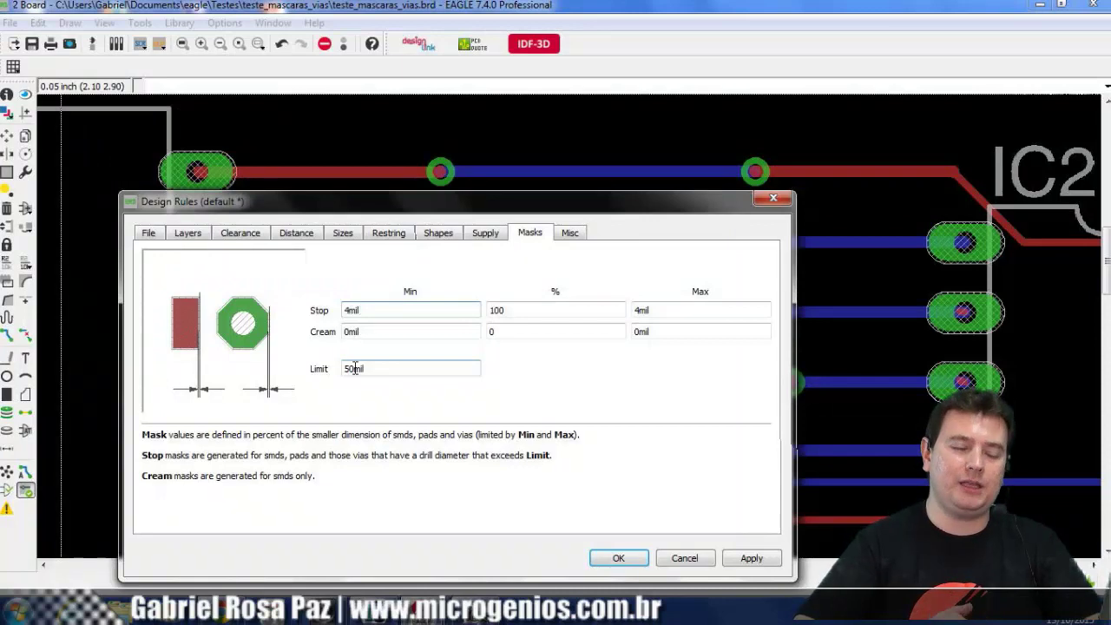
click(355, 368)
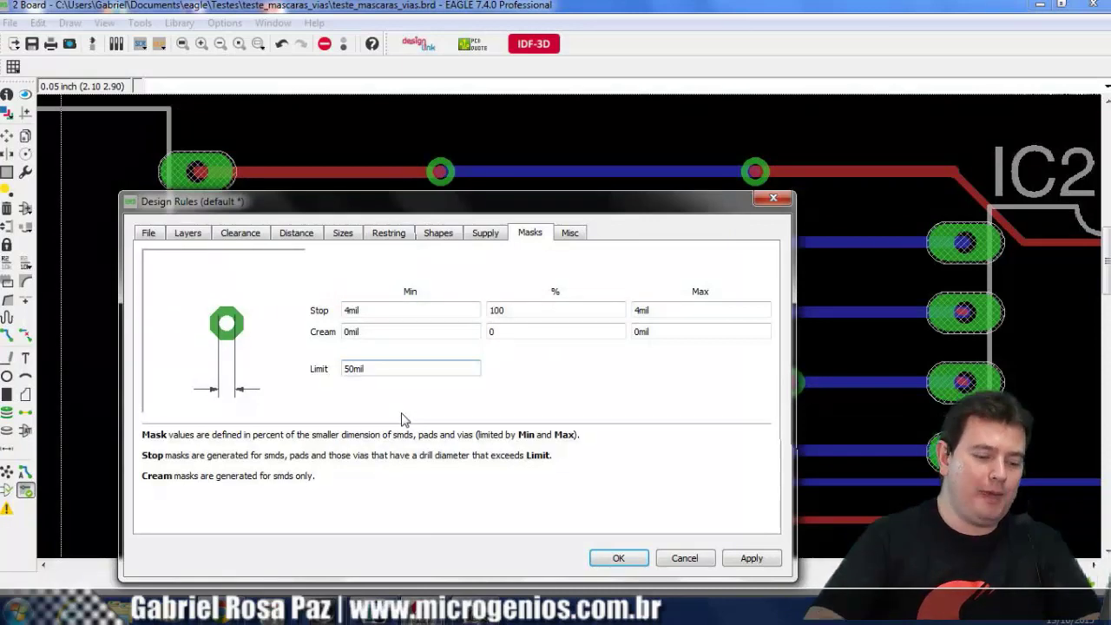
key(BackSpace)
key(BackSpace)
text(0)
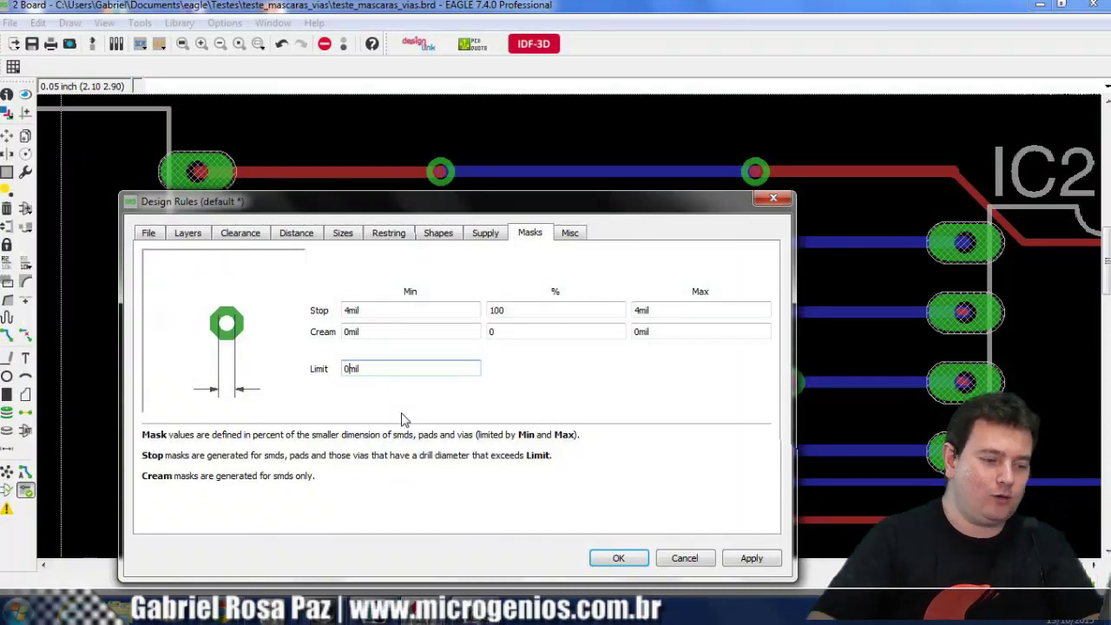
click(752, 558)
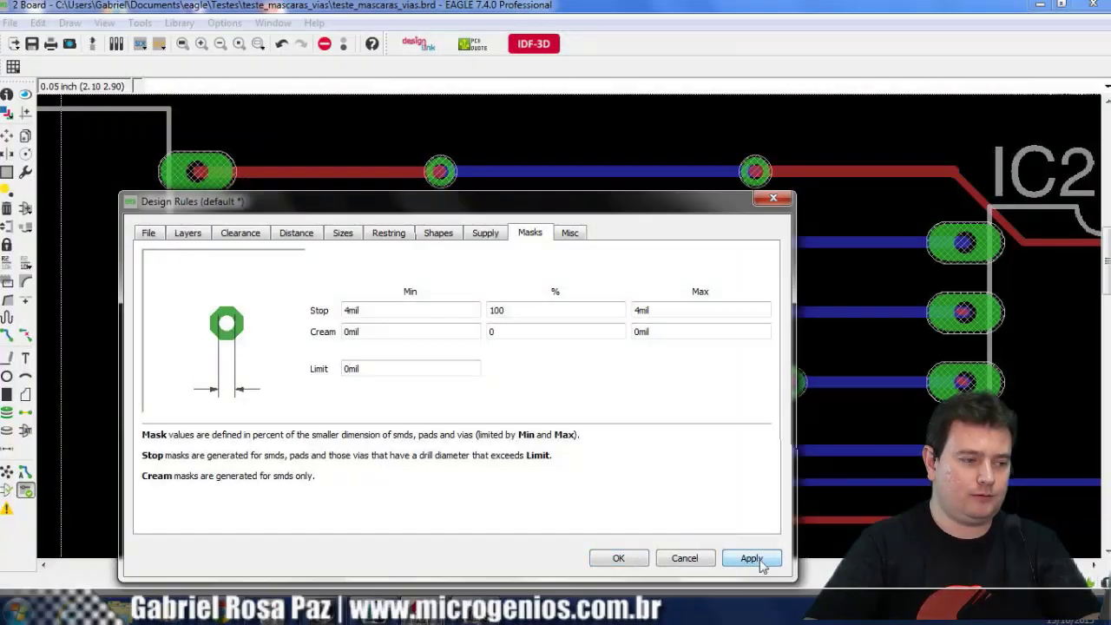
drag(675, 214, 379, 189)
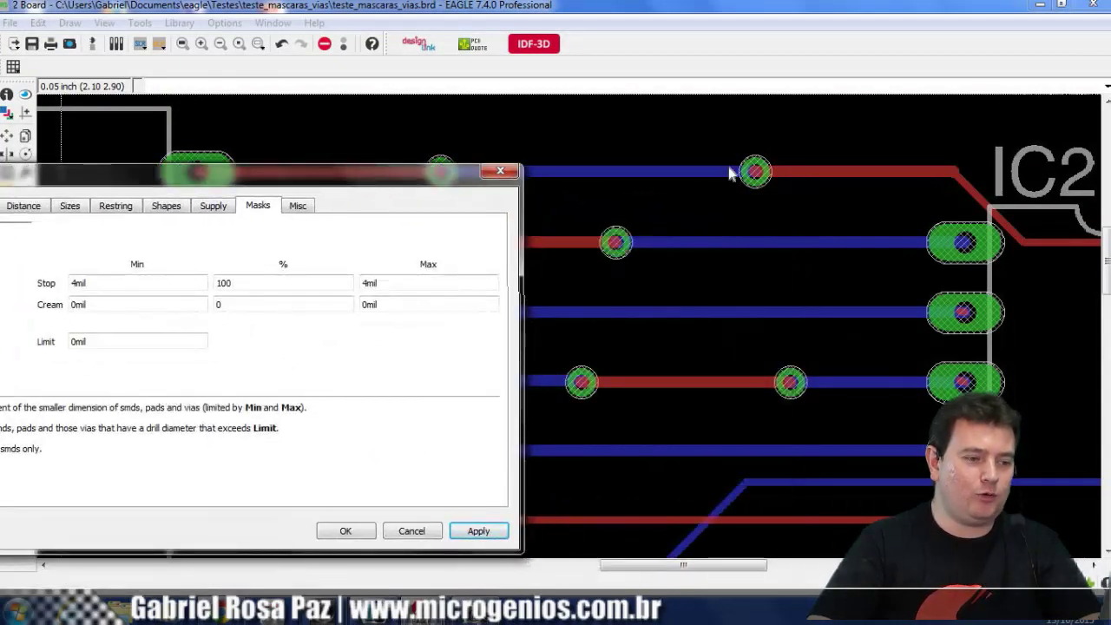
click(345, 530)
scroll(752, 160, up, 3)
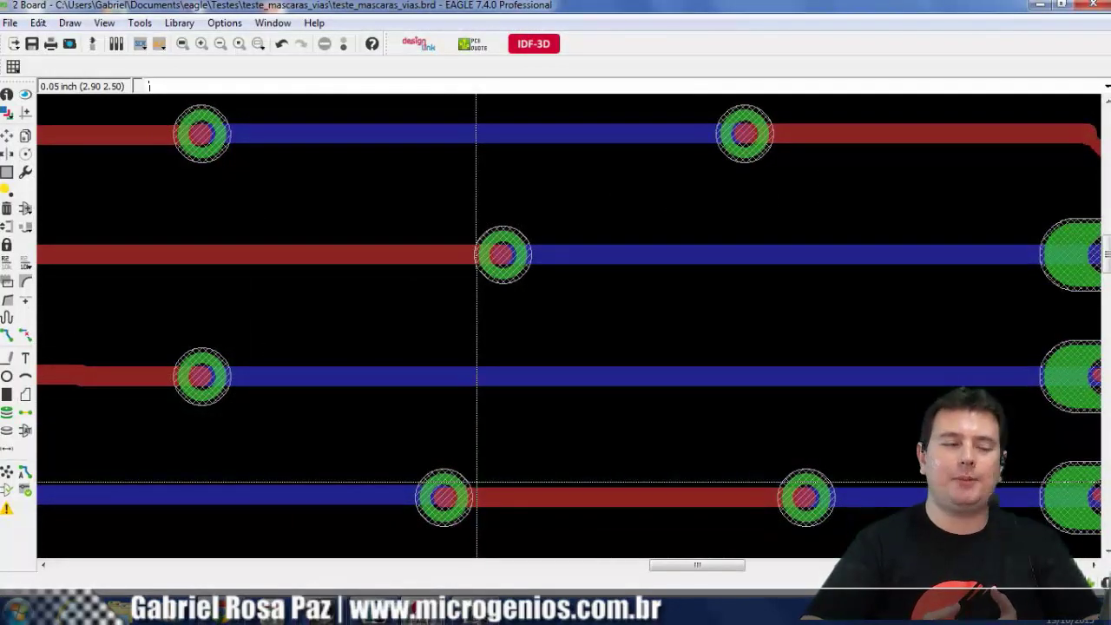
Switch to the CAM Processor and review the layers in the BOTTOM MASK (VIAS) and TOP MASK (VIAS) sections.
key(alt+Tab)
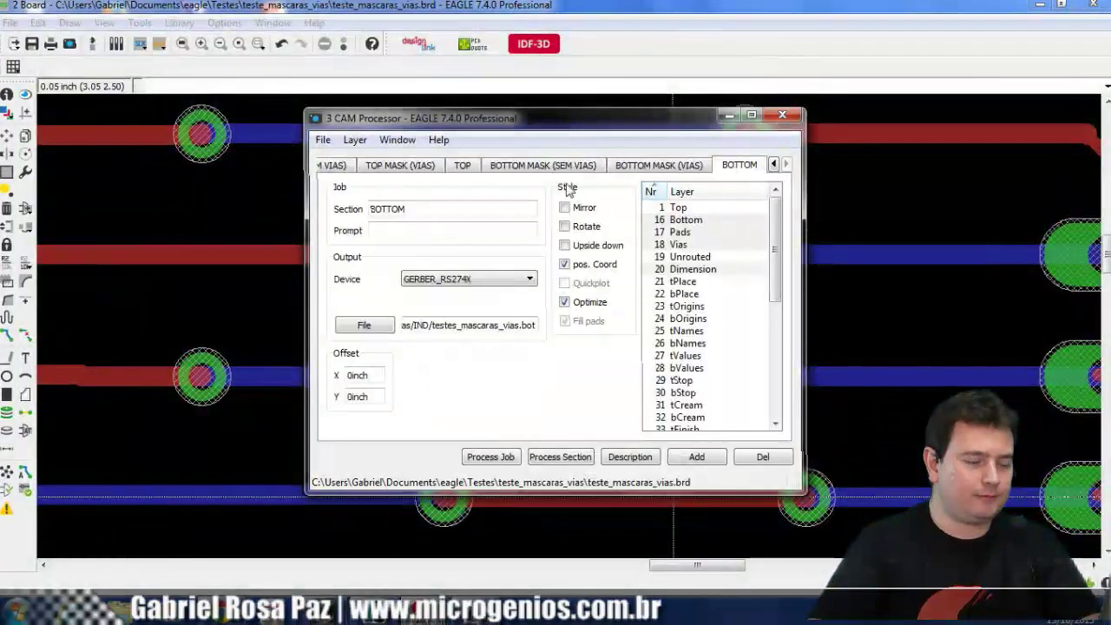
click(645, 169)
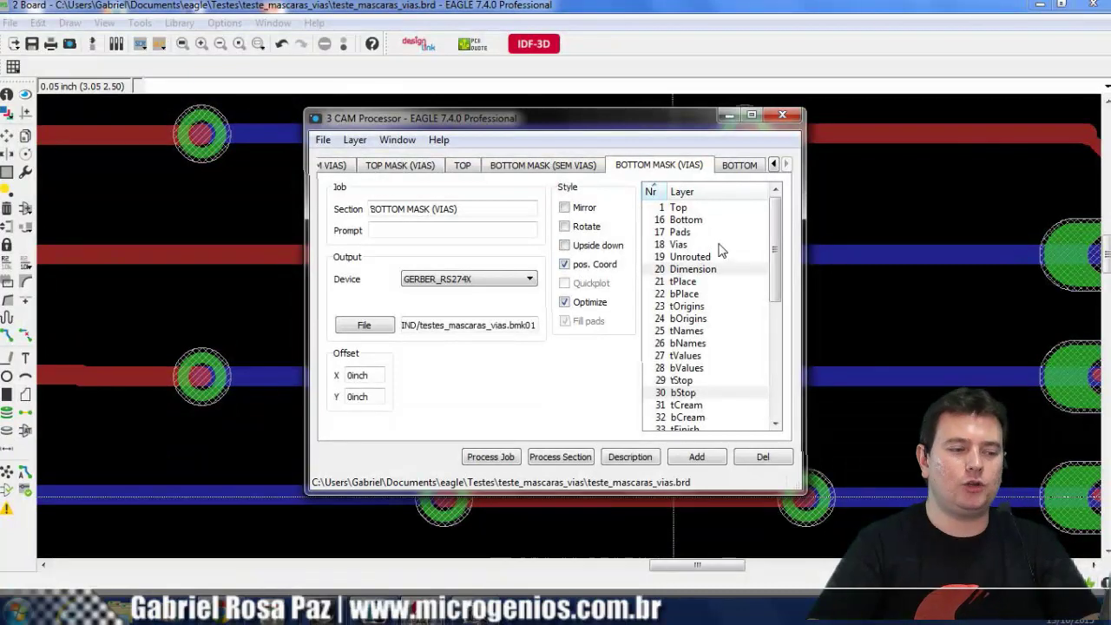
click(780, 253)
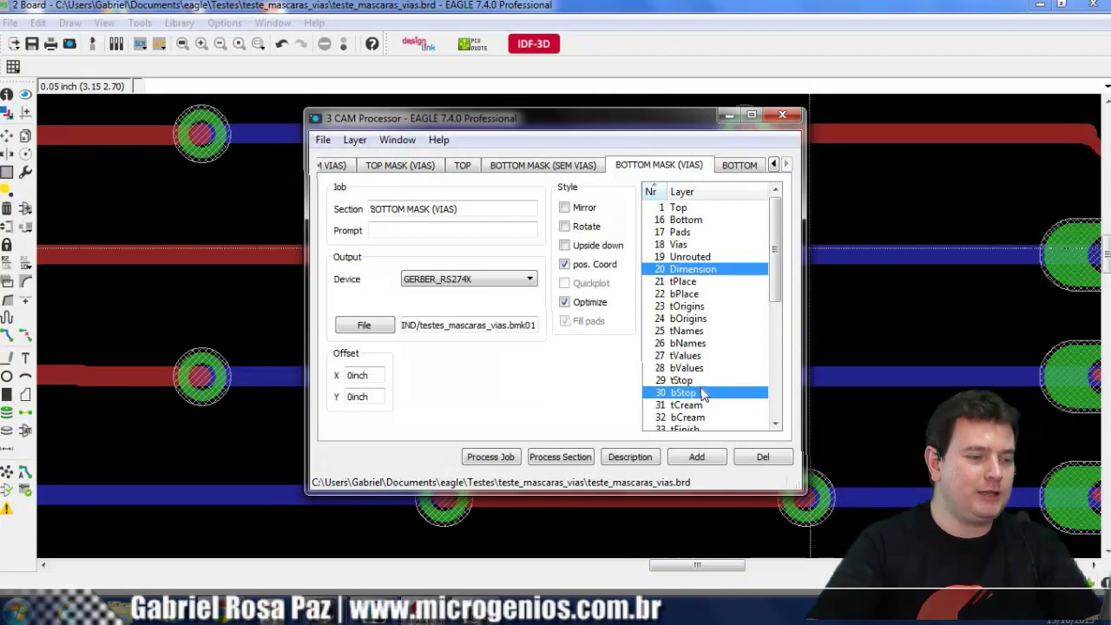
click(380, 167)
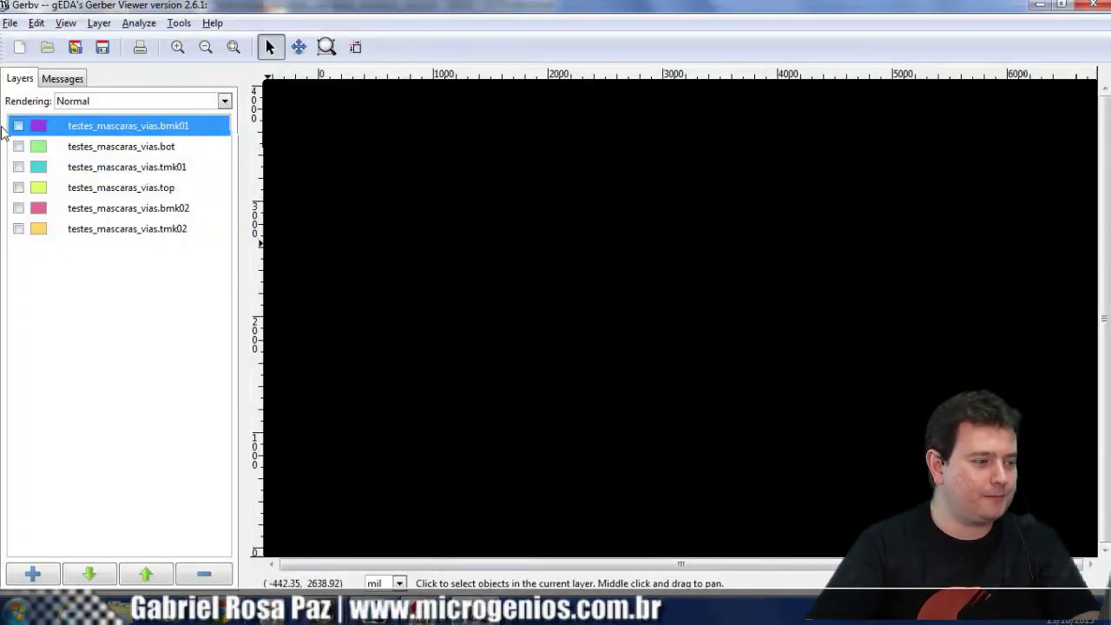
In Gerbv, show the testes_mascaras_vias.bmk01 mask layer together with the testes_mascaras_vias.bot copper layer.
click(18, 126)
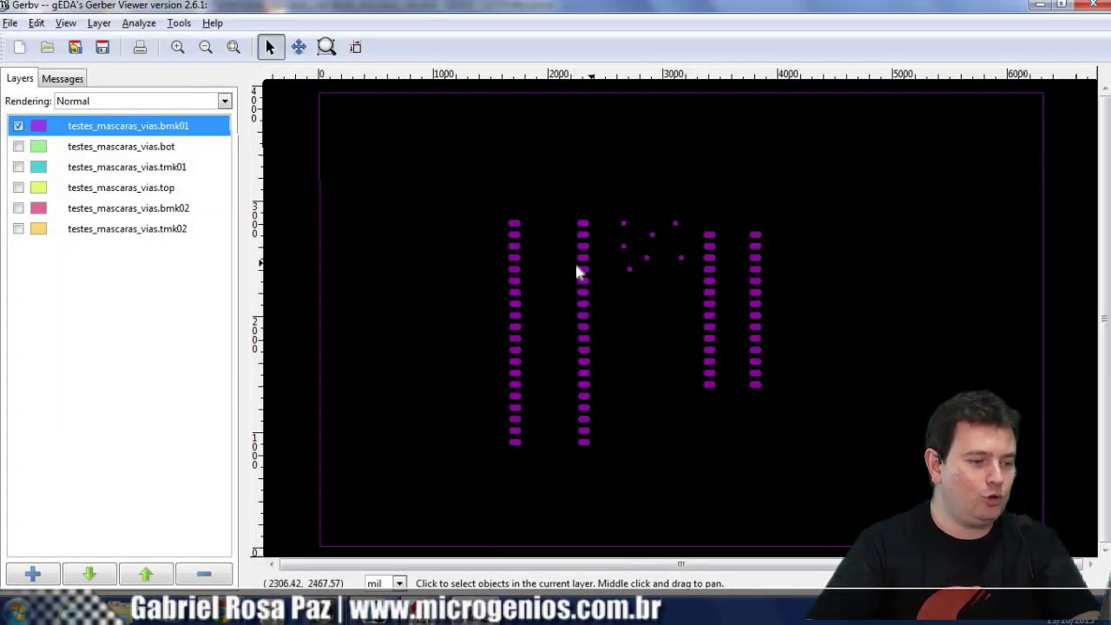
scroll(658, 246, up, 2)
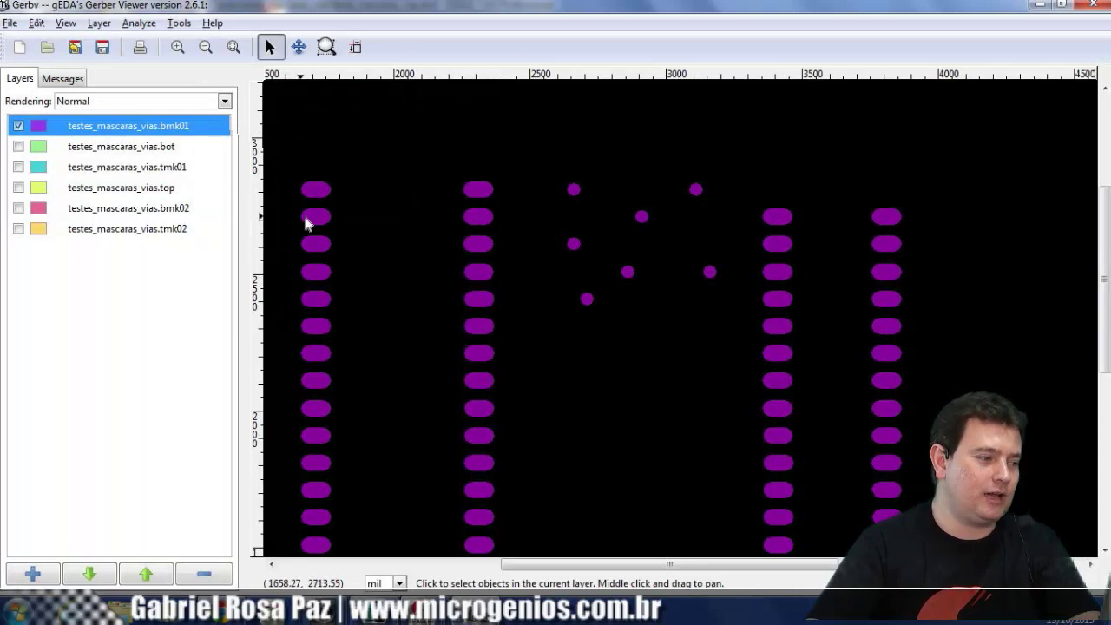
click(18, 147)
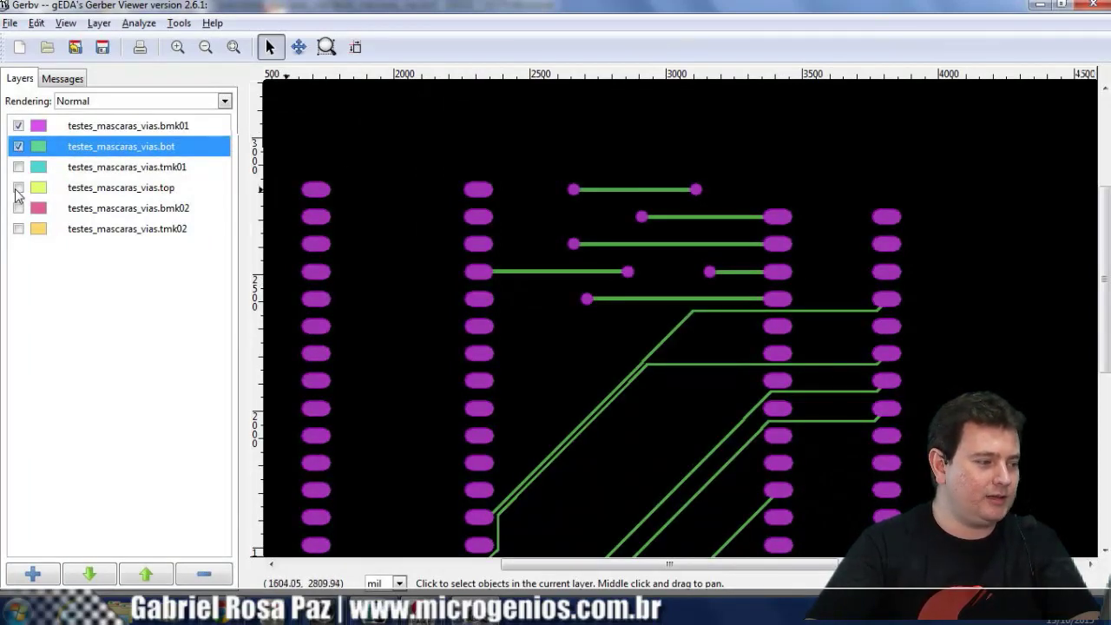
Overlay the testes_mascaras_vias.top copper layer on the bottom mask and copper layers to inspect the via connections, and hide all layers.
click(18, 187)
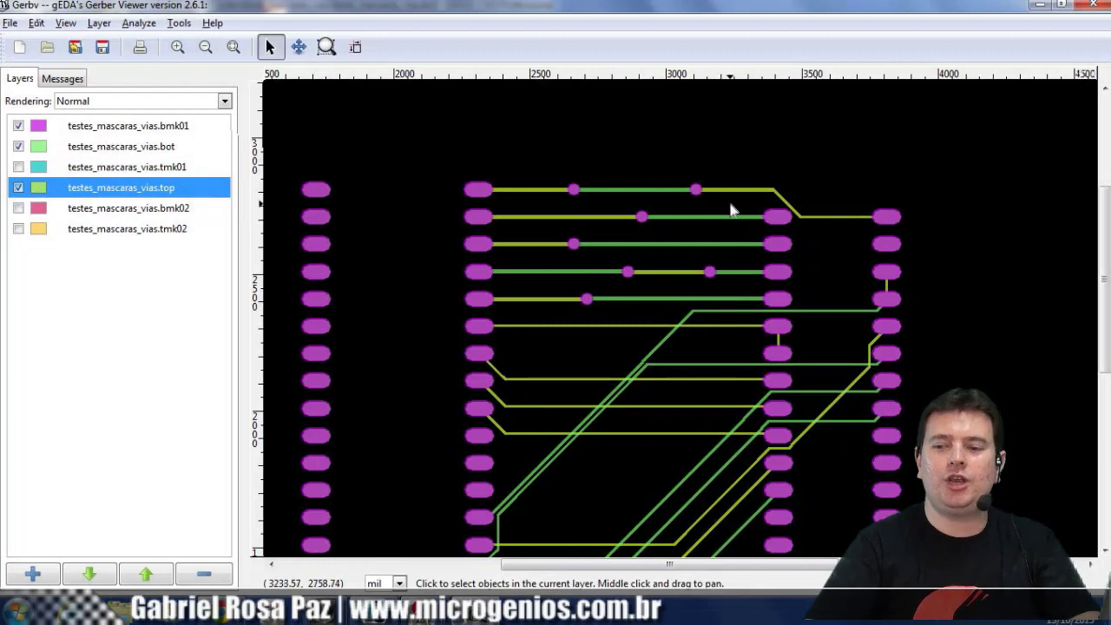
click(18, 188)
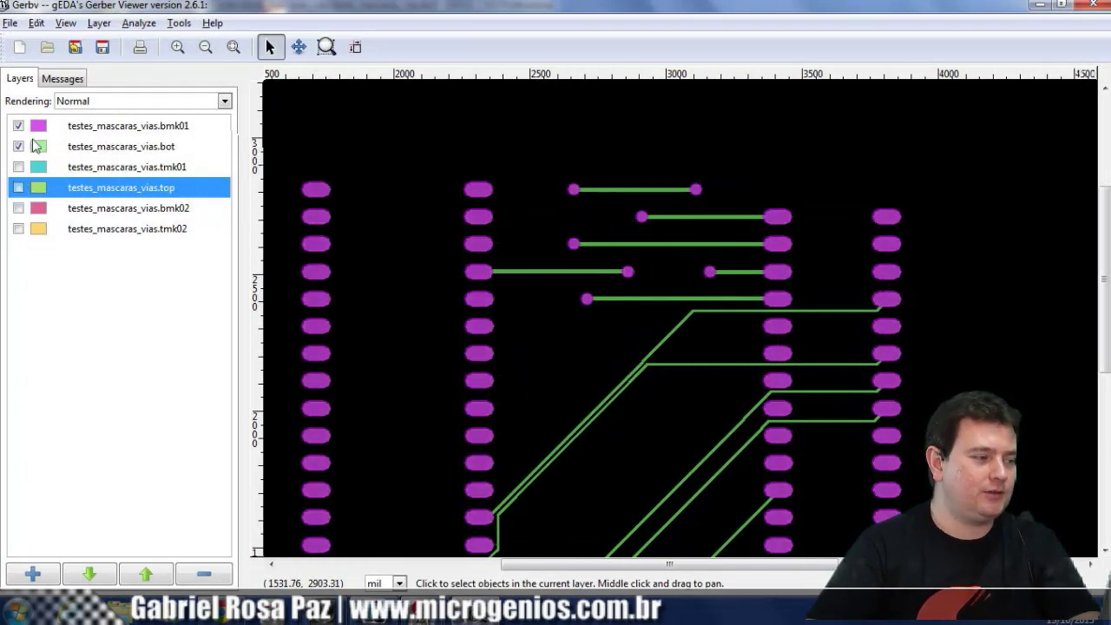
click(18, 146)
click(18, 126)
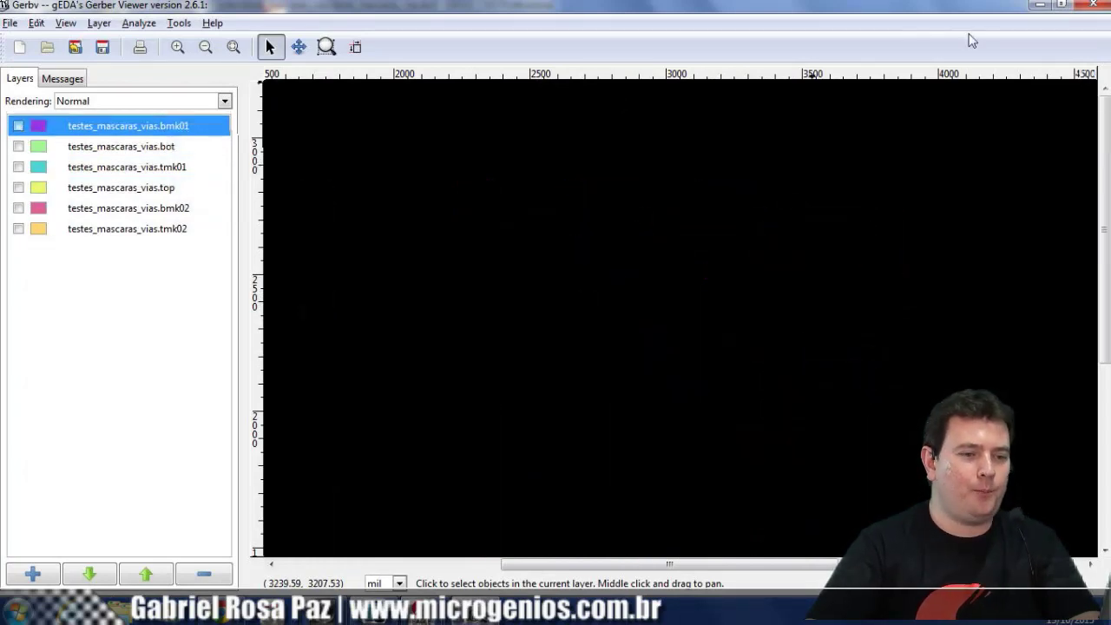
Switch to the EAGLE board and set the Masks Limit in the design rules to 50mil, applying it to the vias.
click(1039, 4)
click(513, 575)
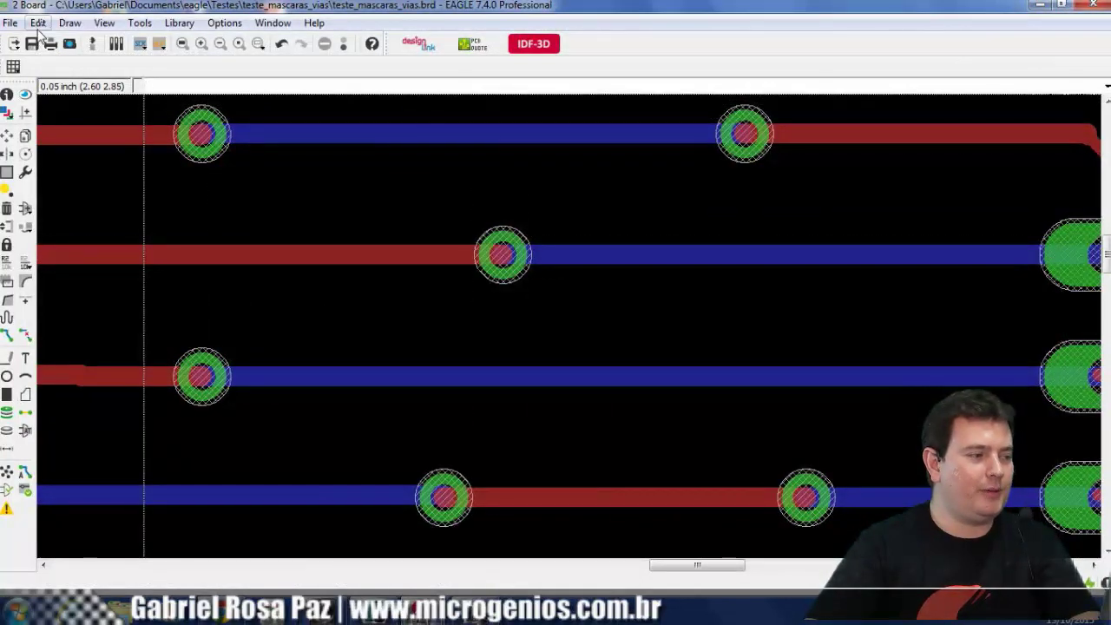
click(38, 23)
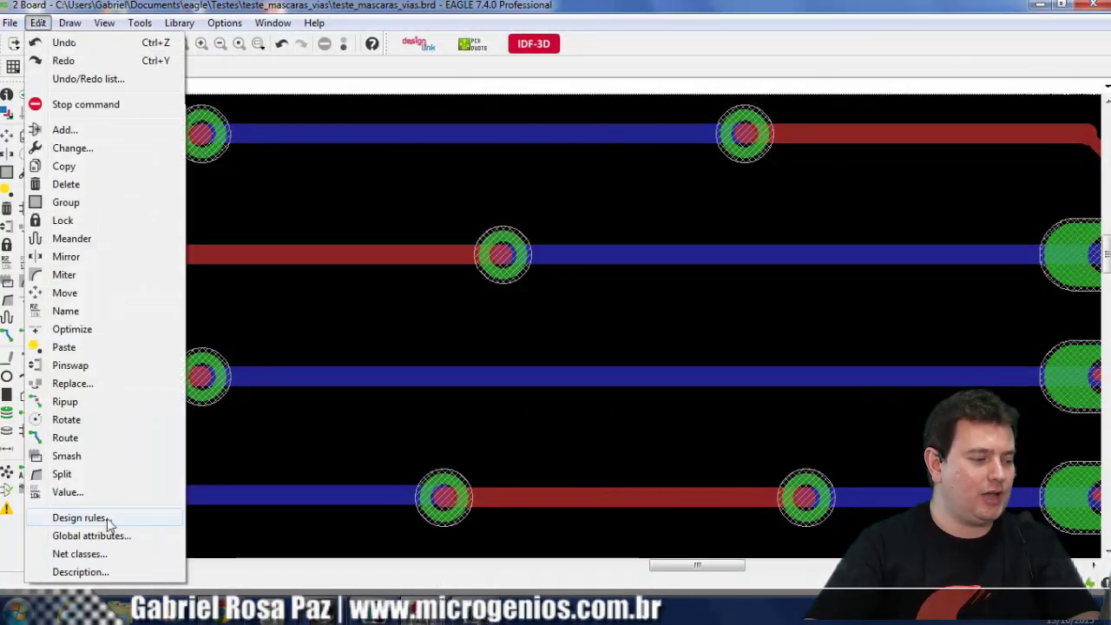
click(101, 518)
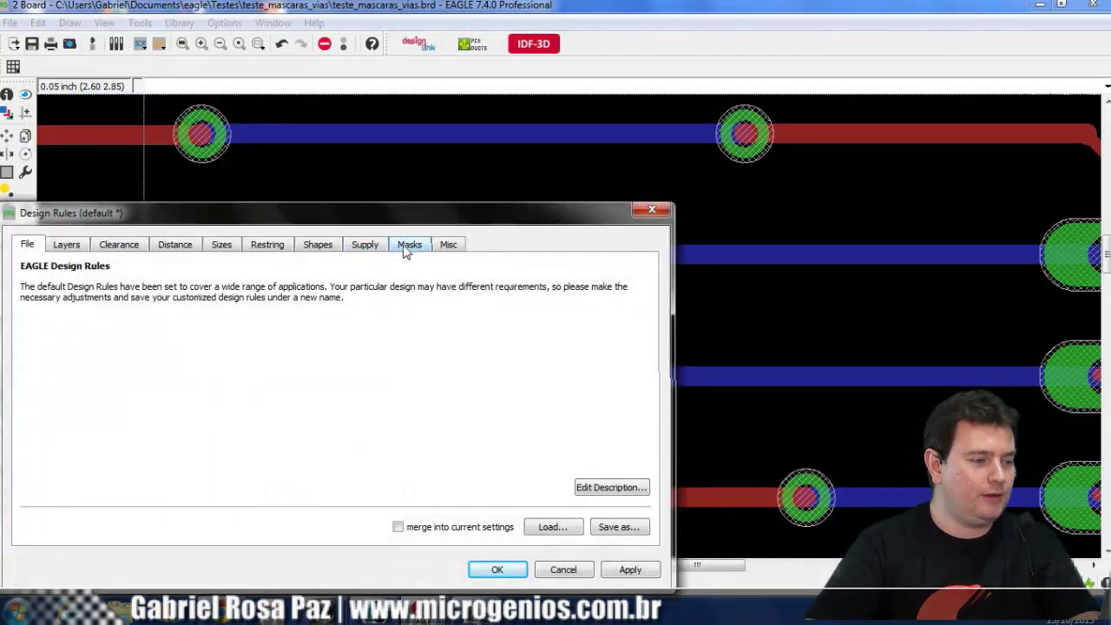
click(409, 246)
click(227, 381)
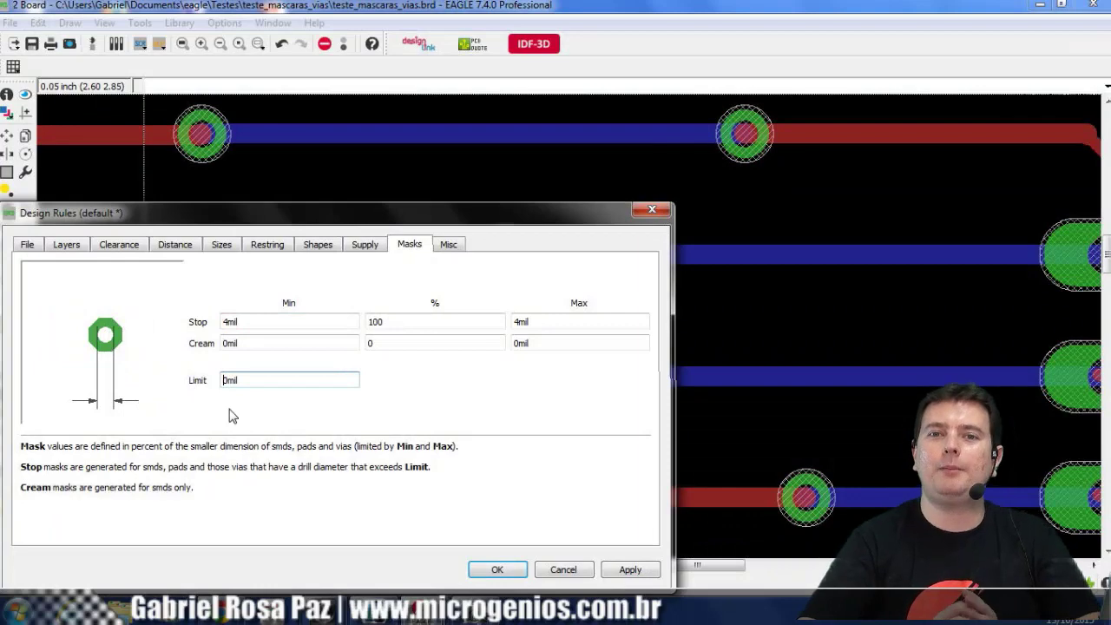
text(5)
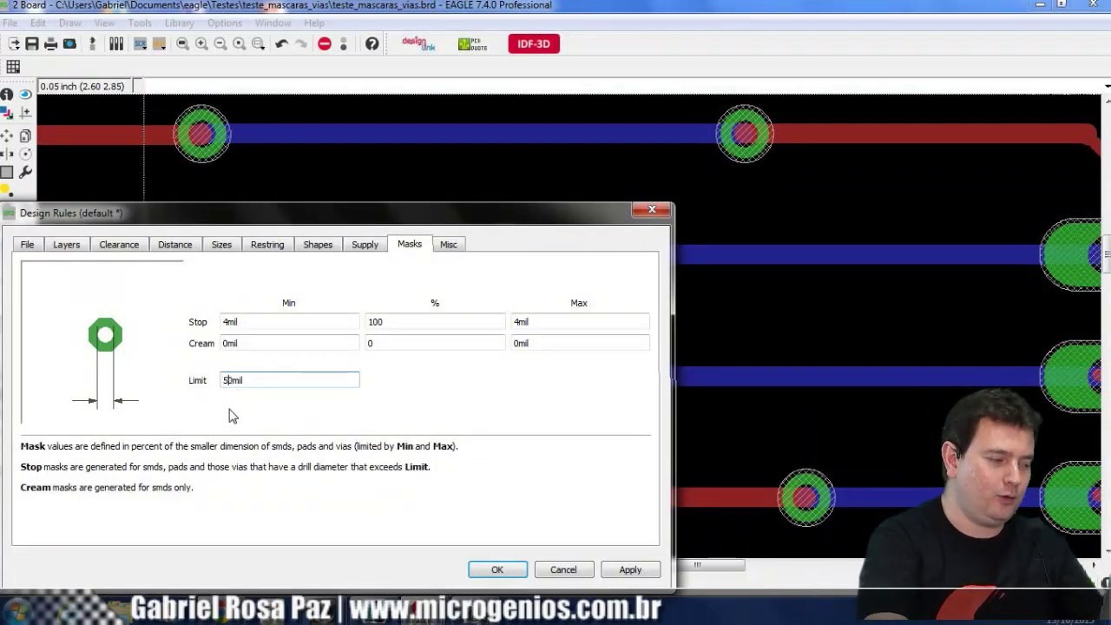
click(628, 572)
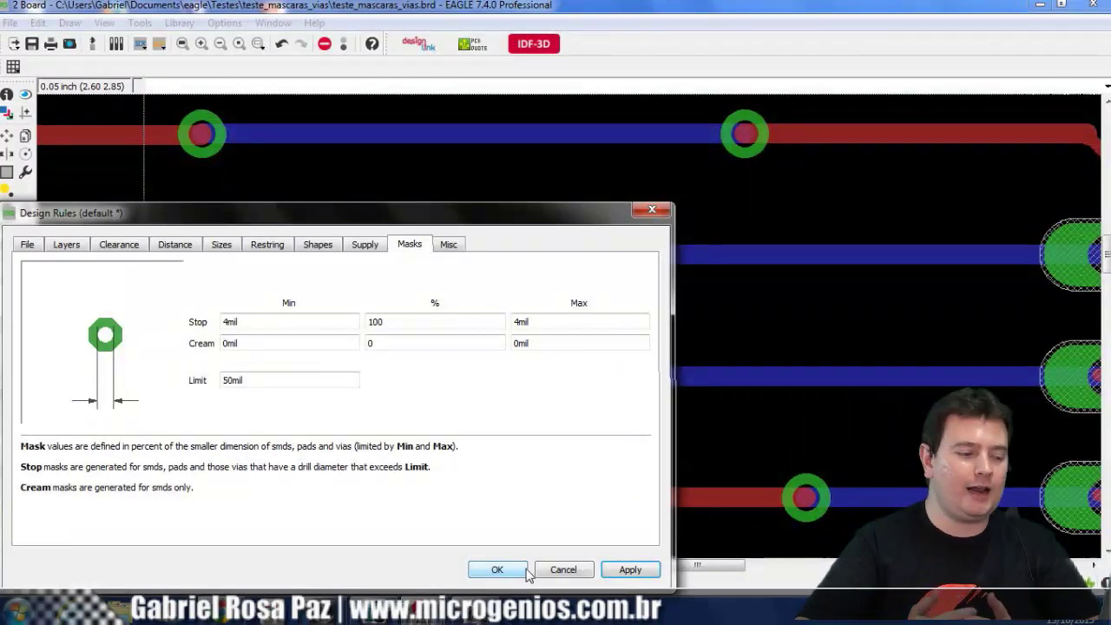
click(497, 569)
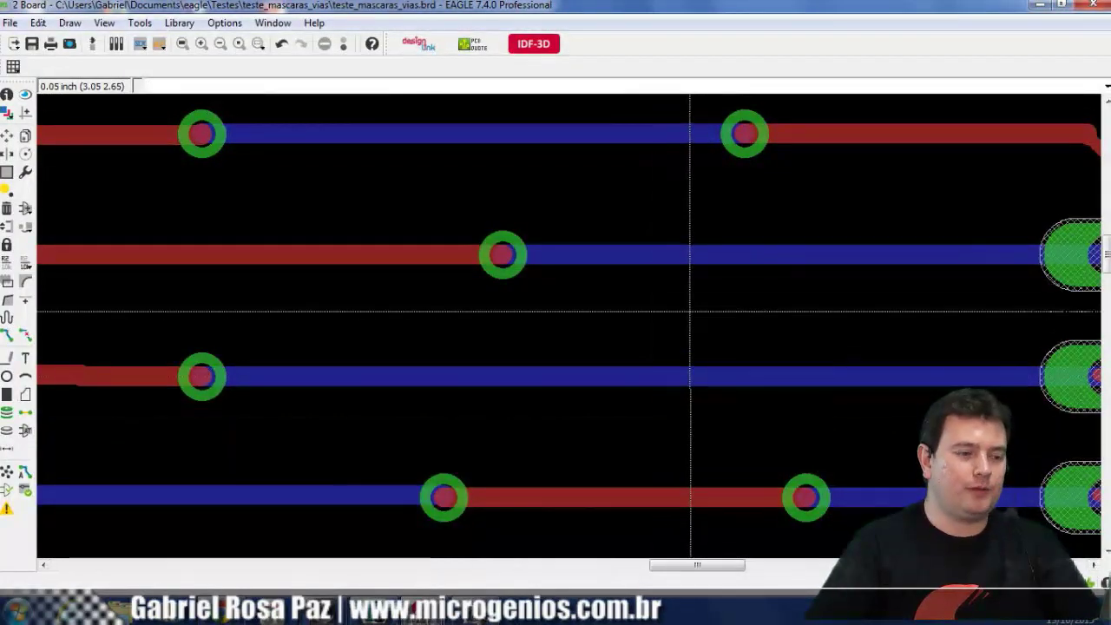
Change the Stop property to on for the second via along the uppermost track.
scroll(691, 304, down, 1)
middle_drag(692, 304, 811, 304)
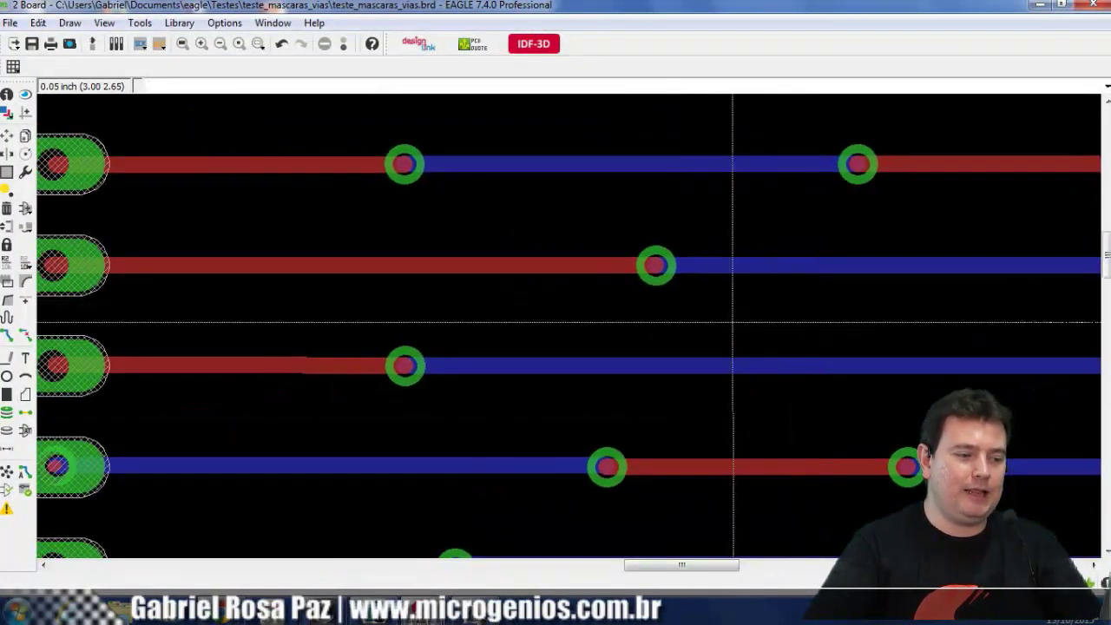
scroll(738, 335, down, 1)
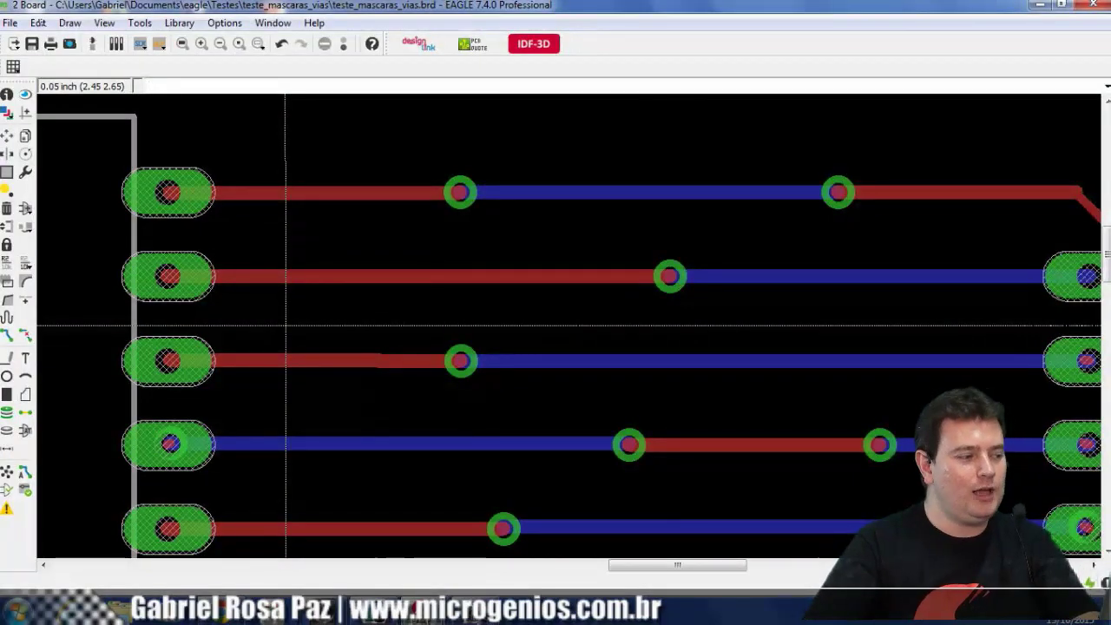
click(25, 173)
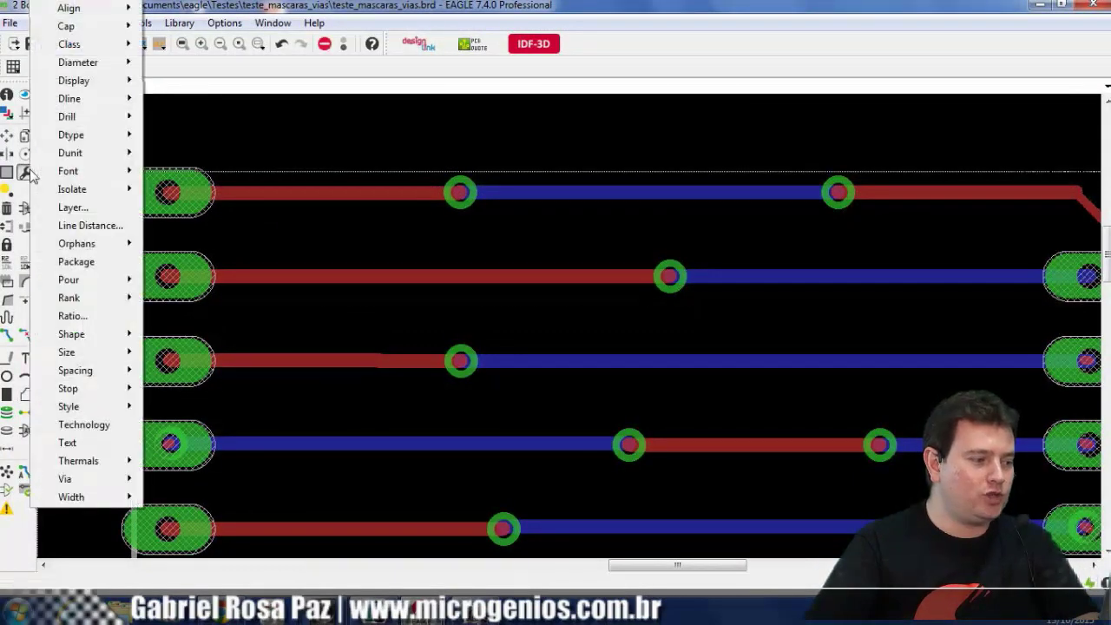
mouse_move(111, 391)
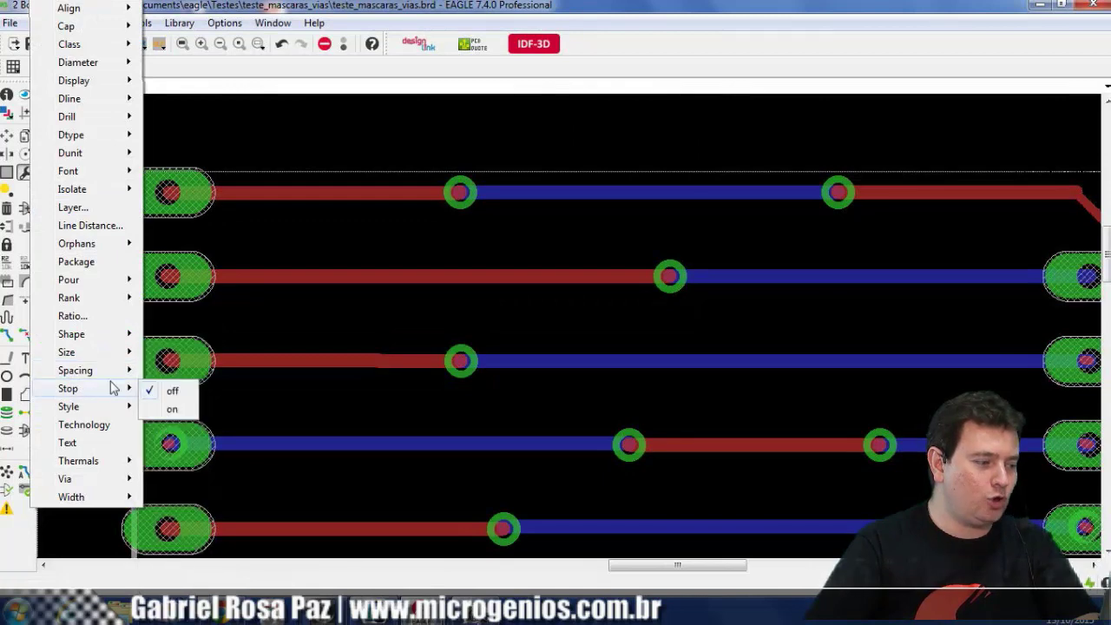
click(165, 410)
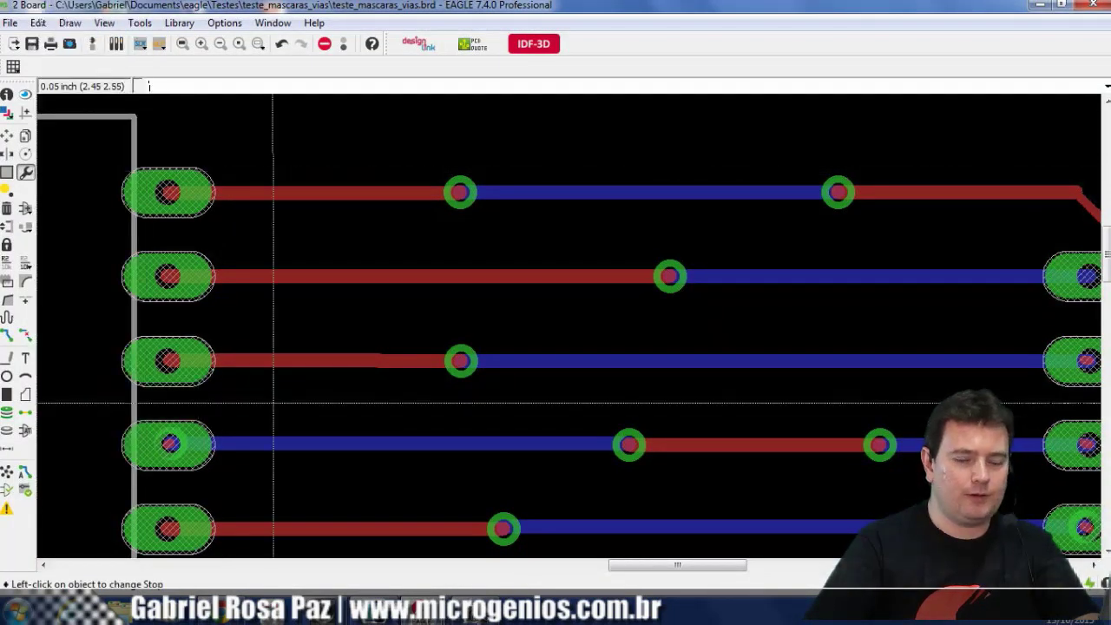
click(838, 192)
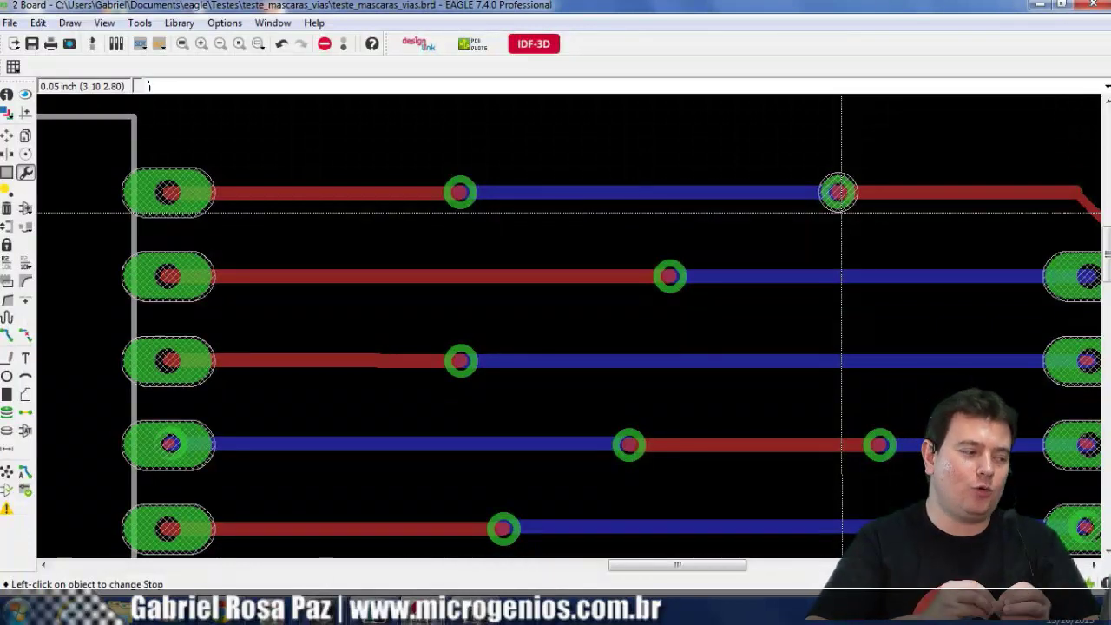
Change the Stop property back to off for the second via along the uppermost track.
click(27, 173)
mouse_move(74, 389)
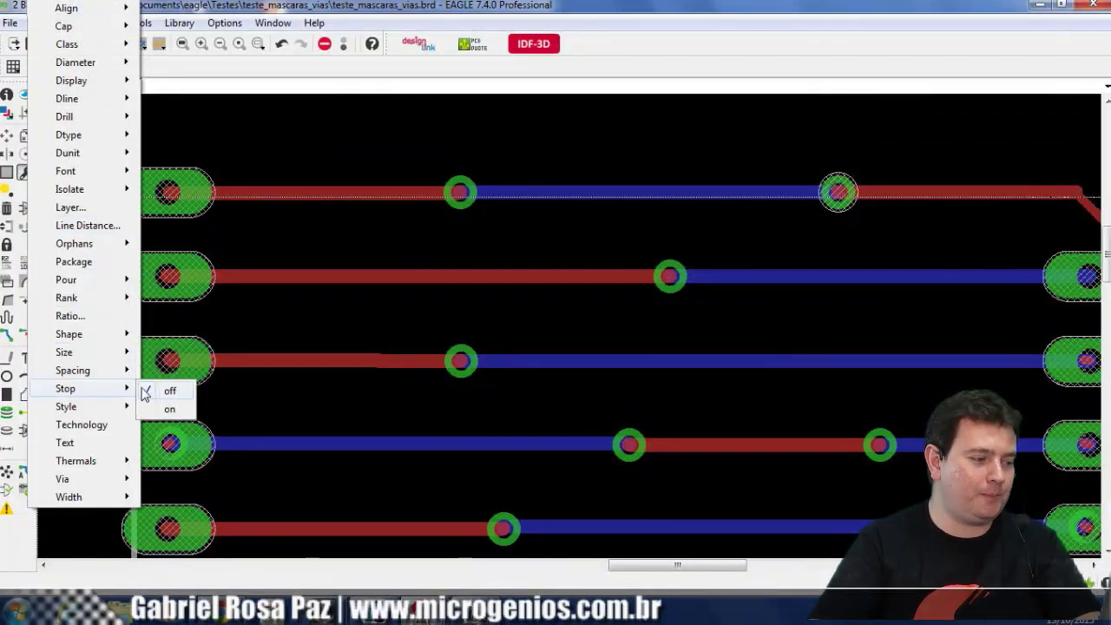
click(171, 391)
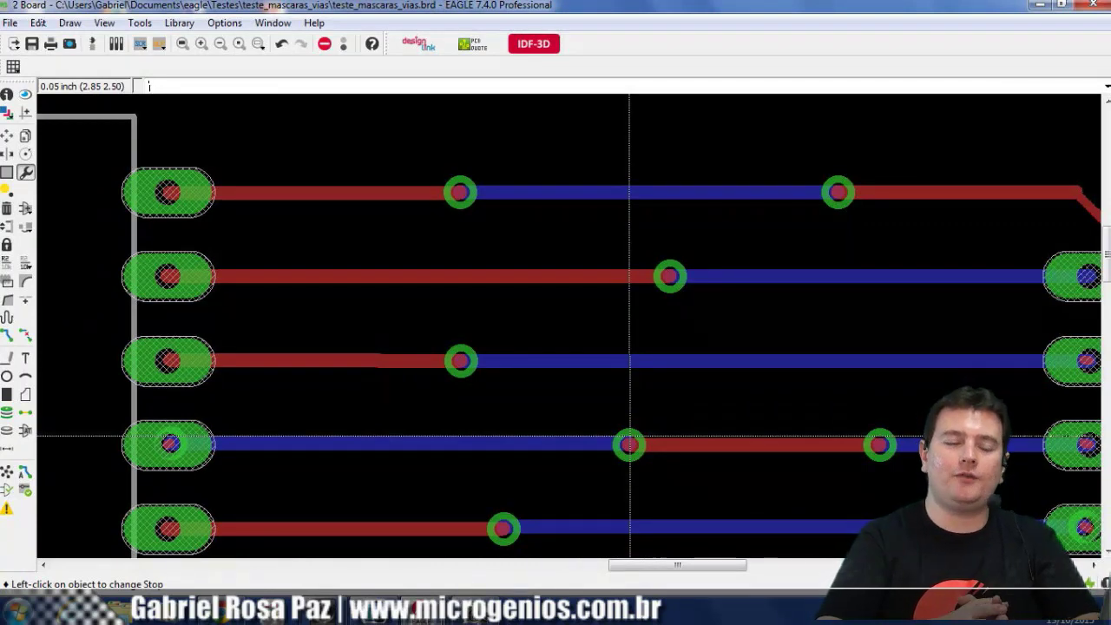
Switch to the CAM Processor and review the layers in the BOTTOM MASK (SEM VIAS), TOP MASK (SEM VIAS) and TOP MASK (VIAS) sections.
click(487, 618)
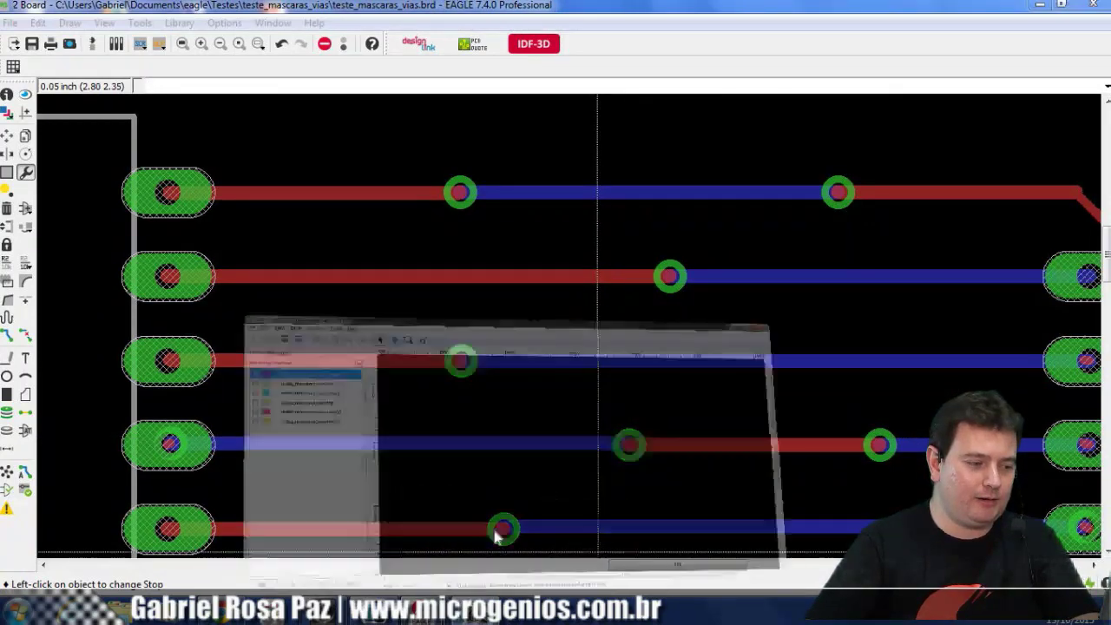
click(469, 617)
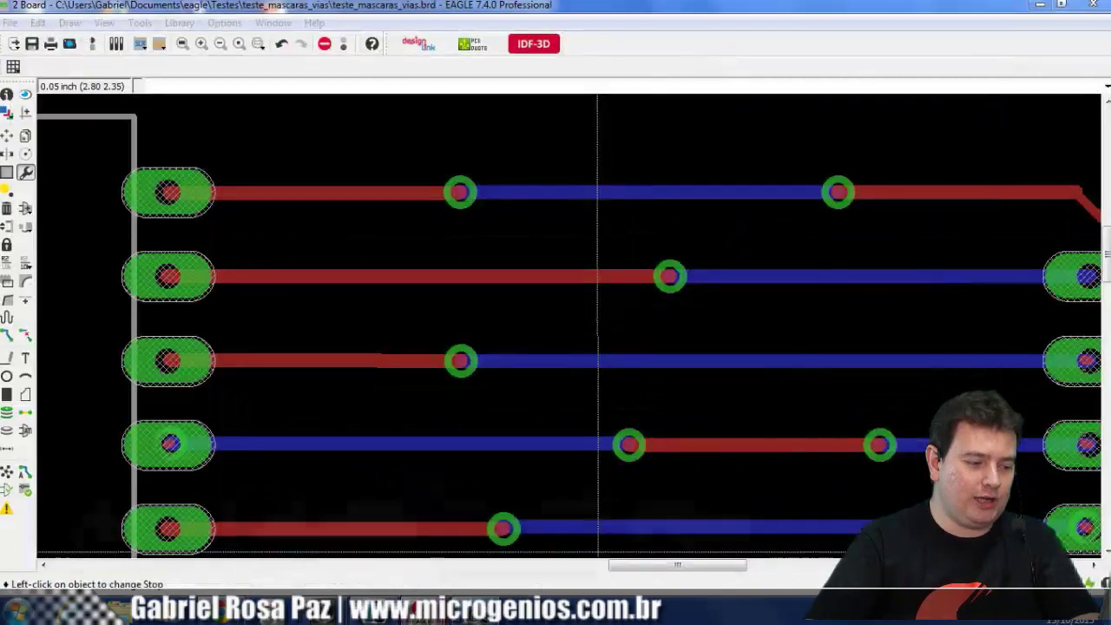
mouse_move(469, 616)
click(669, 542)
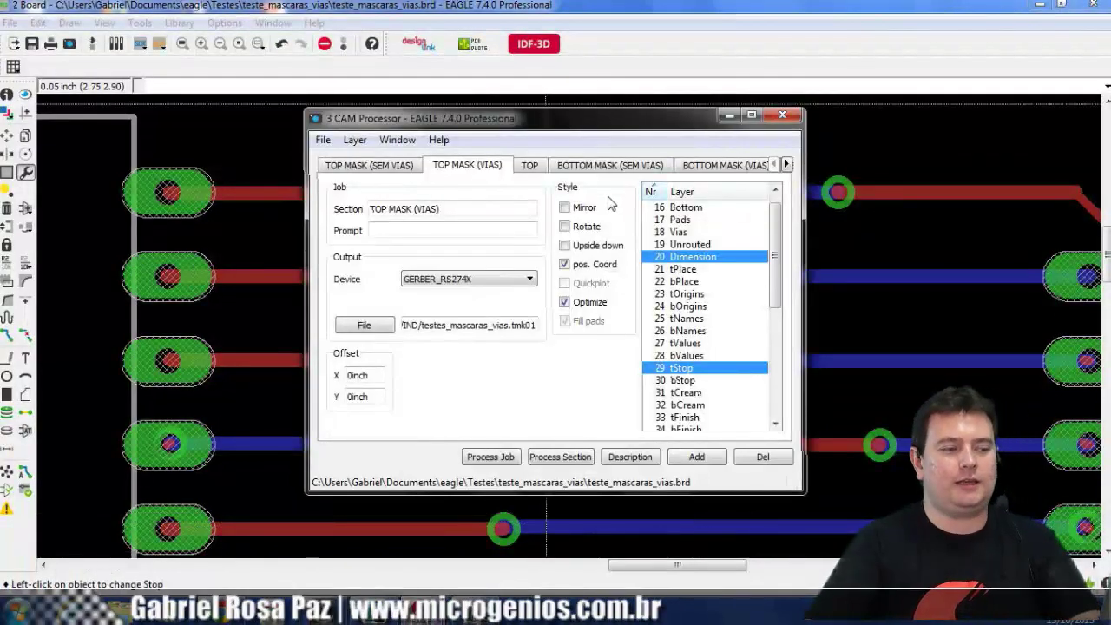
click(610, 166)
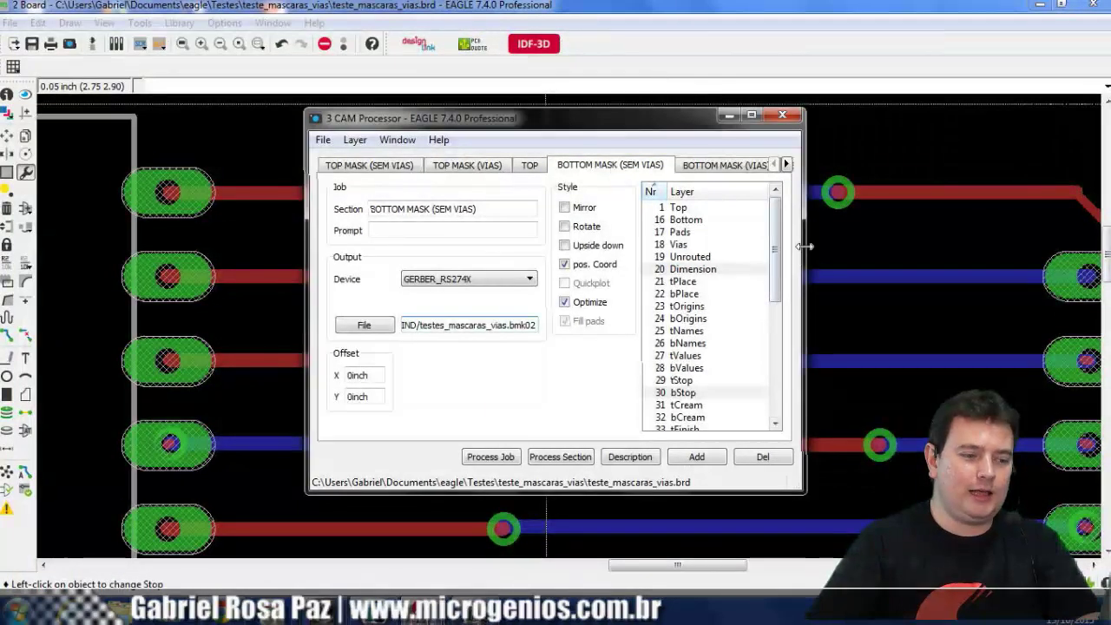
click(775, 247)
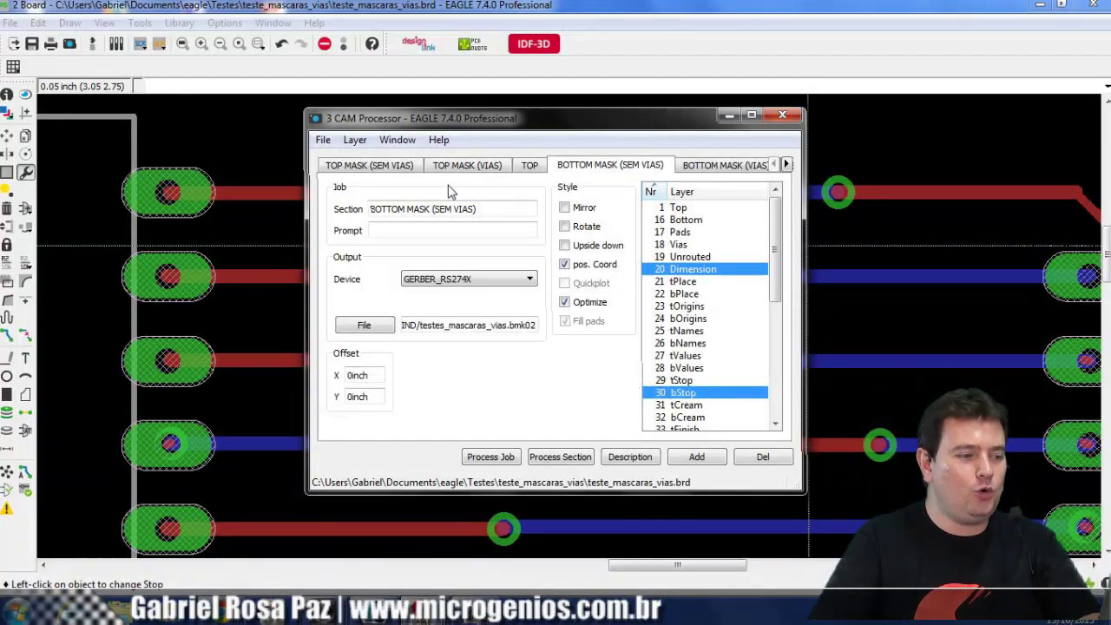
click(388, 165)
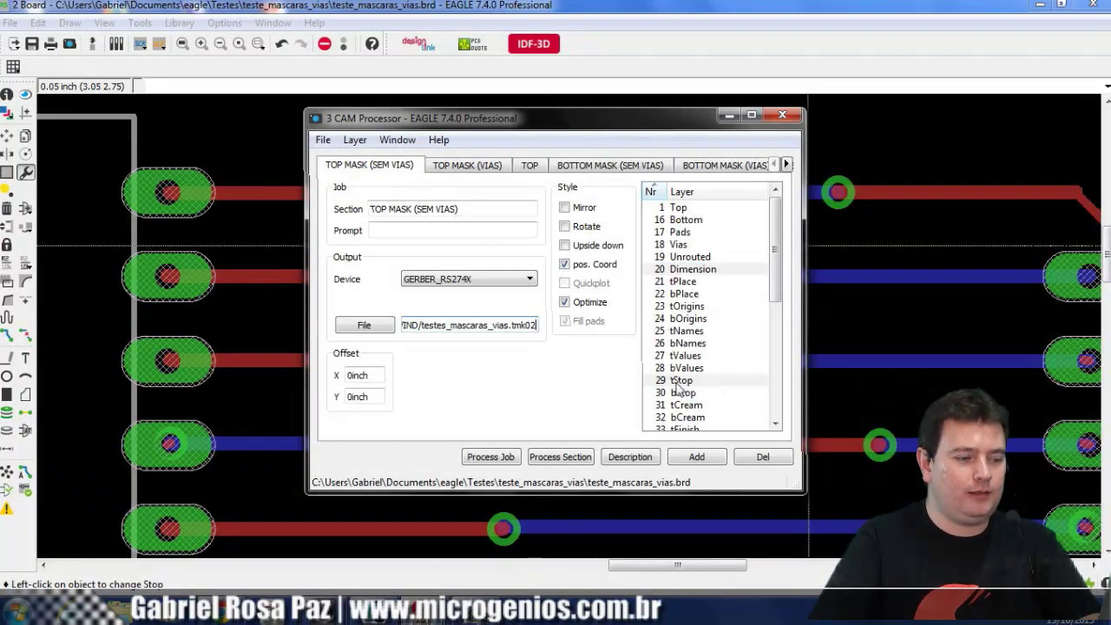
drag(776, 287, 776, 300)
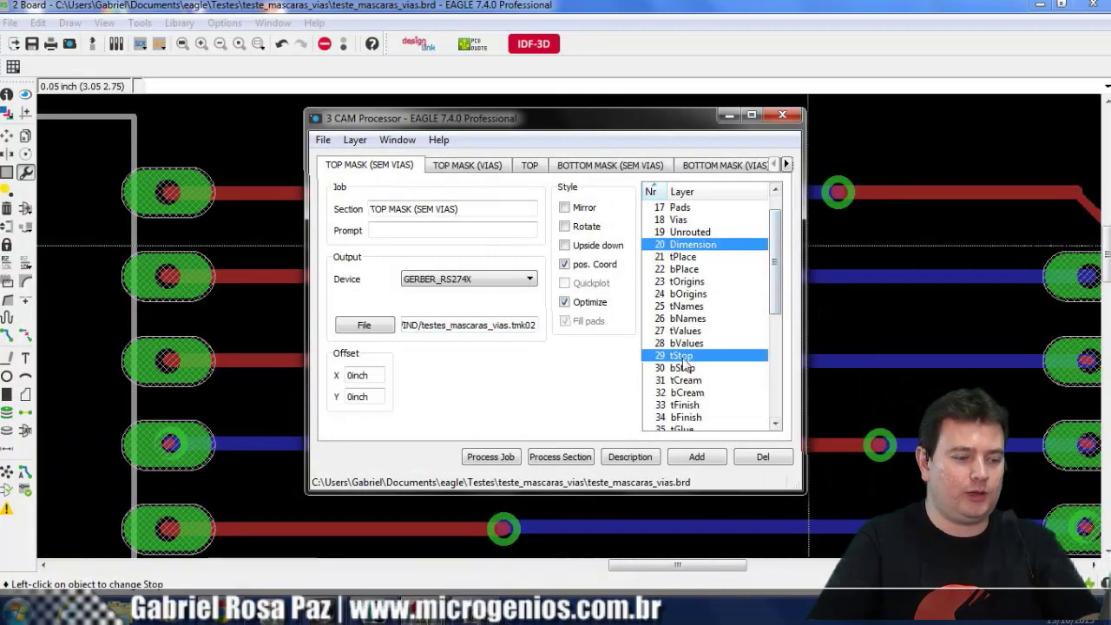
click(486, 174)
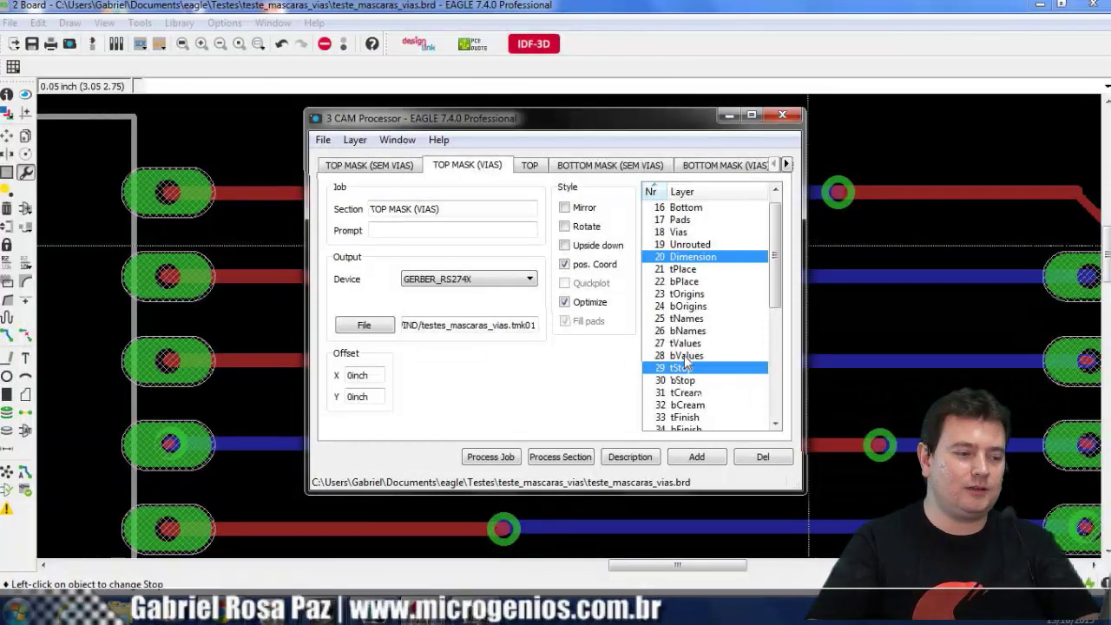
In Gerbv, view the testes_mascaras_vias.bmk02 and testes_mascaras_vias.tmk02 mask layers individually and together, and hide both.
click(558, 550)
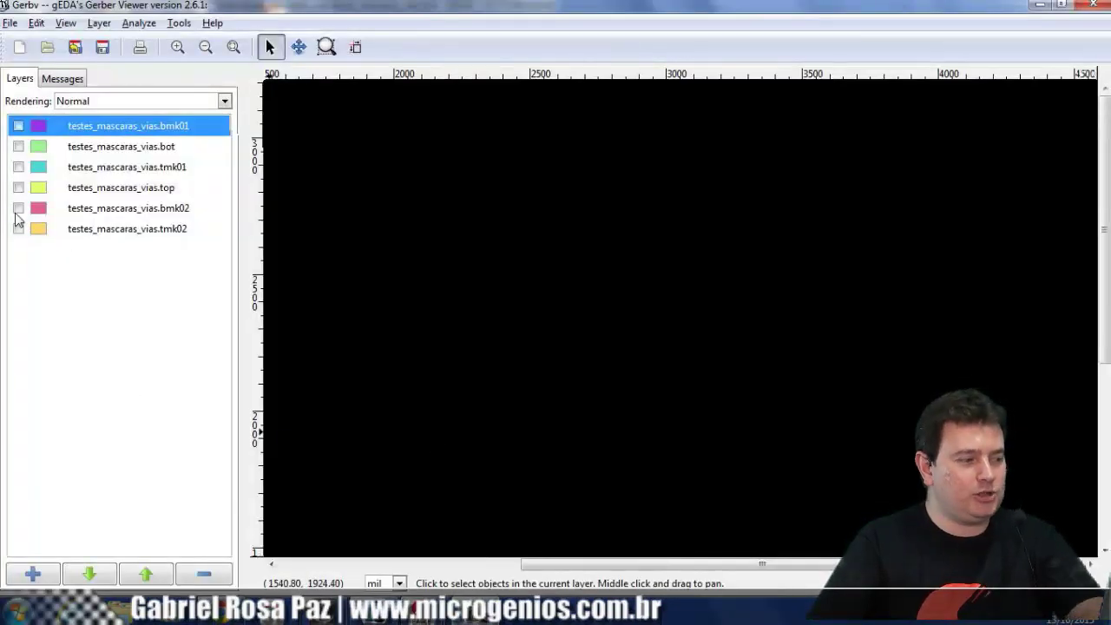
click(17, 209)
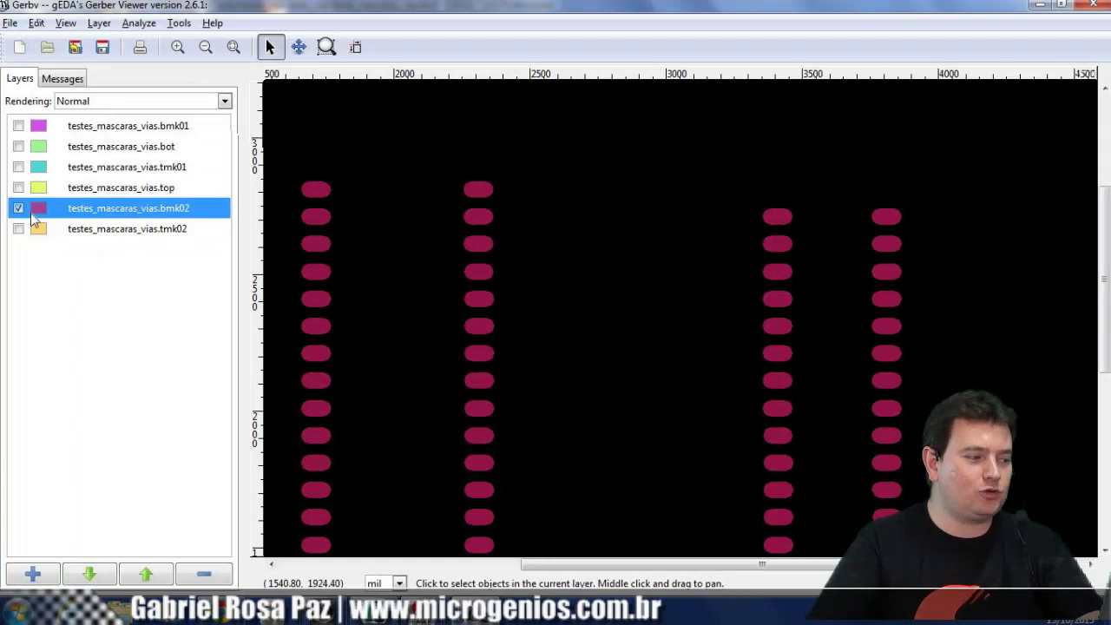
click(18, 210)
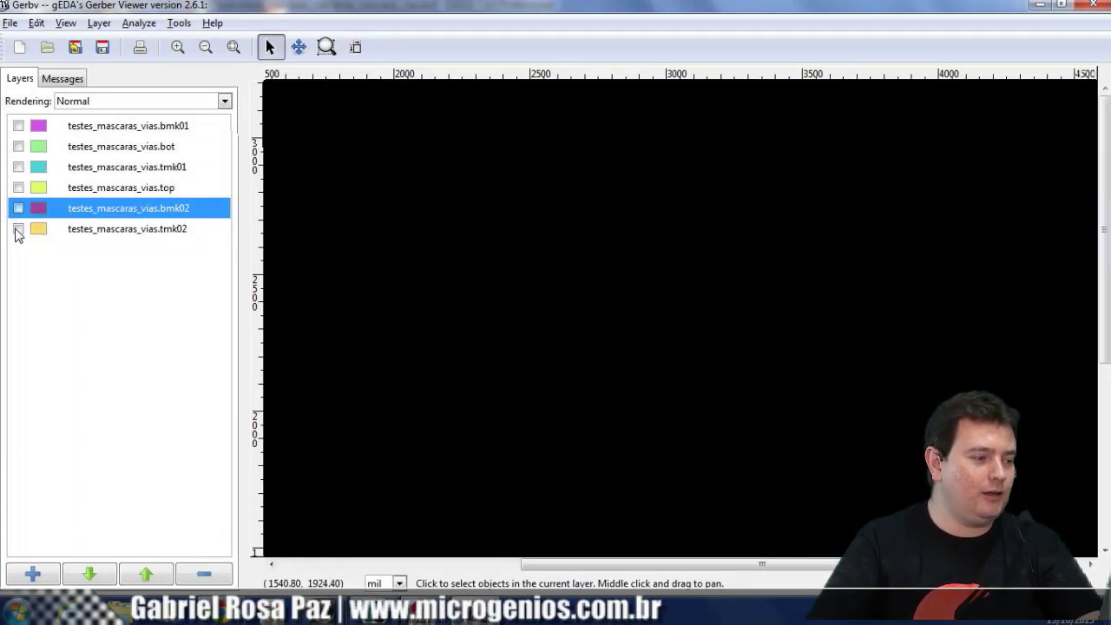
click(17, 230)
click(18, 210)
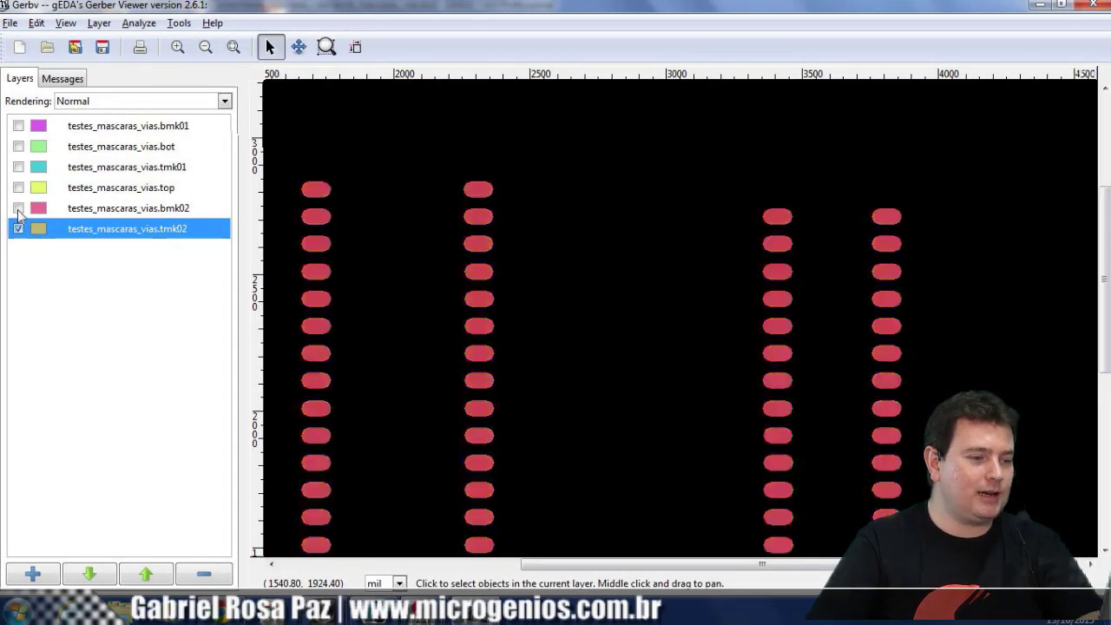
click(18, 209)
click(17, 230)
click(17, 229)
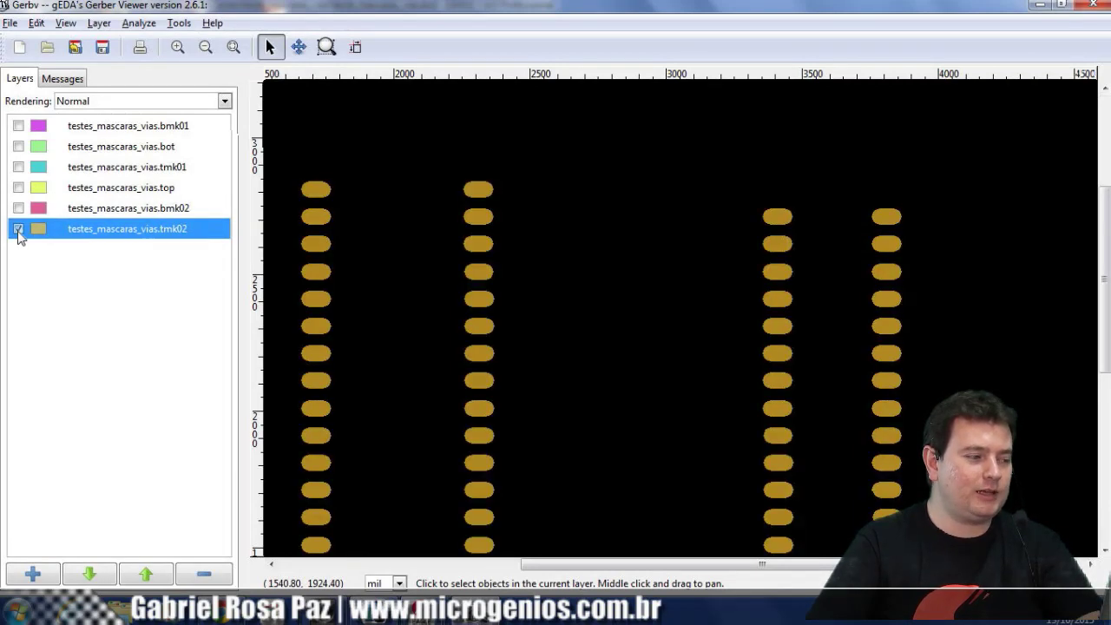
click(18, 208)
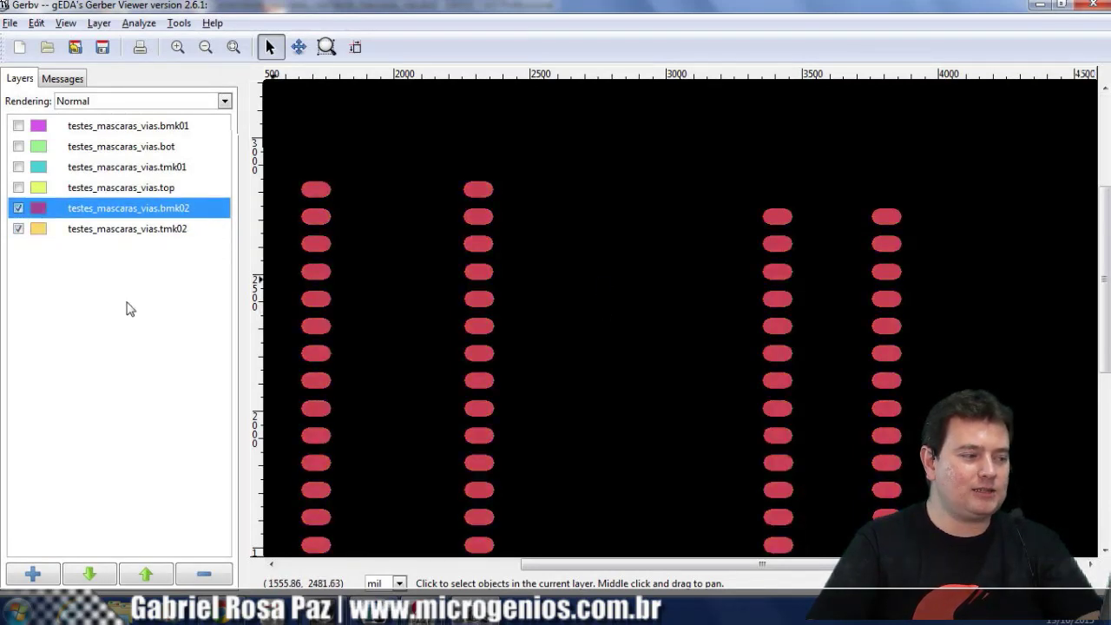
click(18, 208)
click(18, 229)
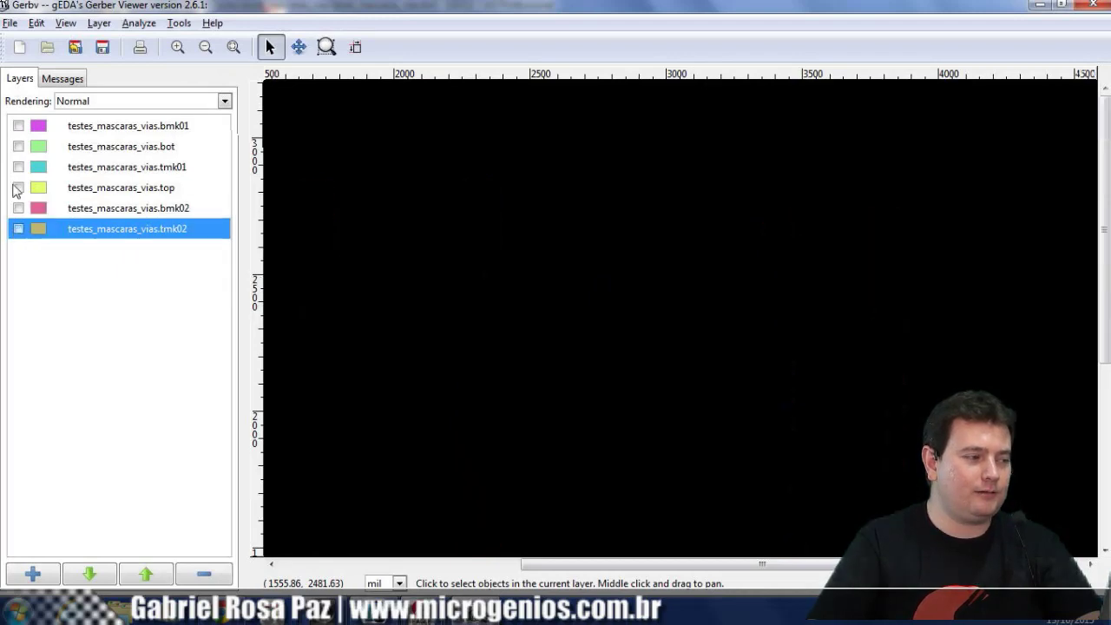
Overlay the testes_mascaras_vias.bmk01 and testes_mascaras_vias.bmk02 bottom mask layers to compare their via openings.
click(18, 126)
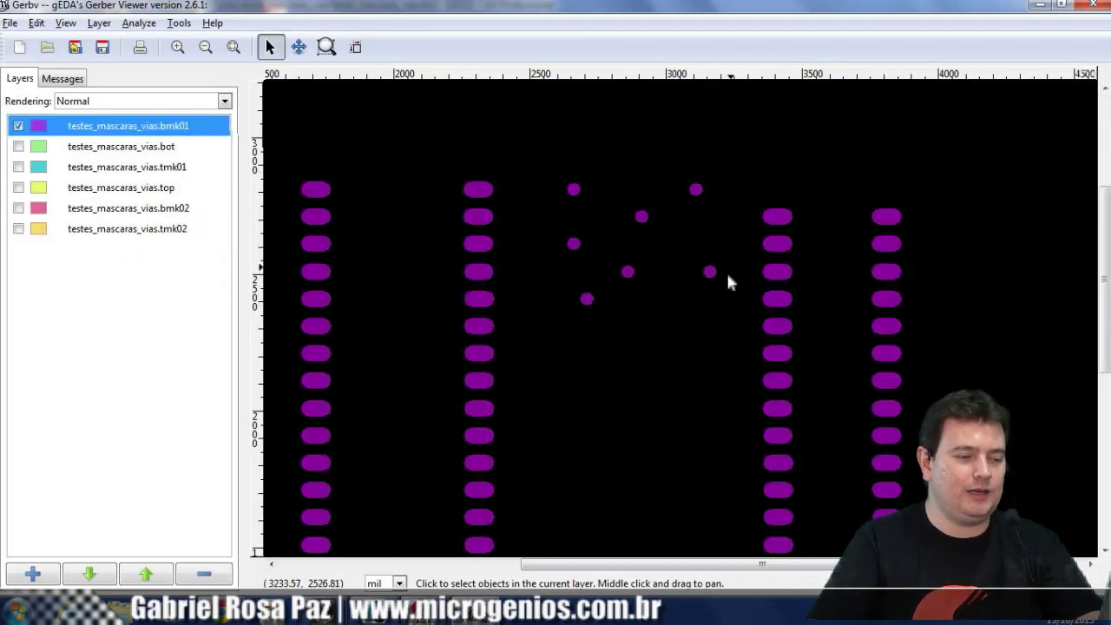
click(18, 209)
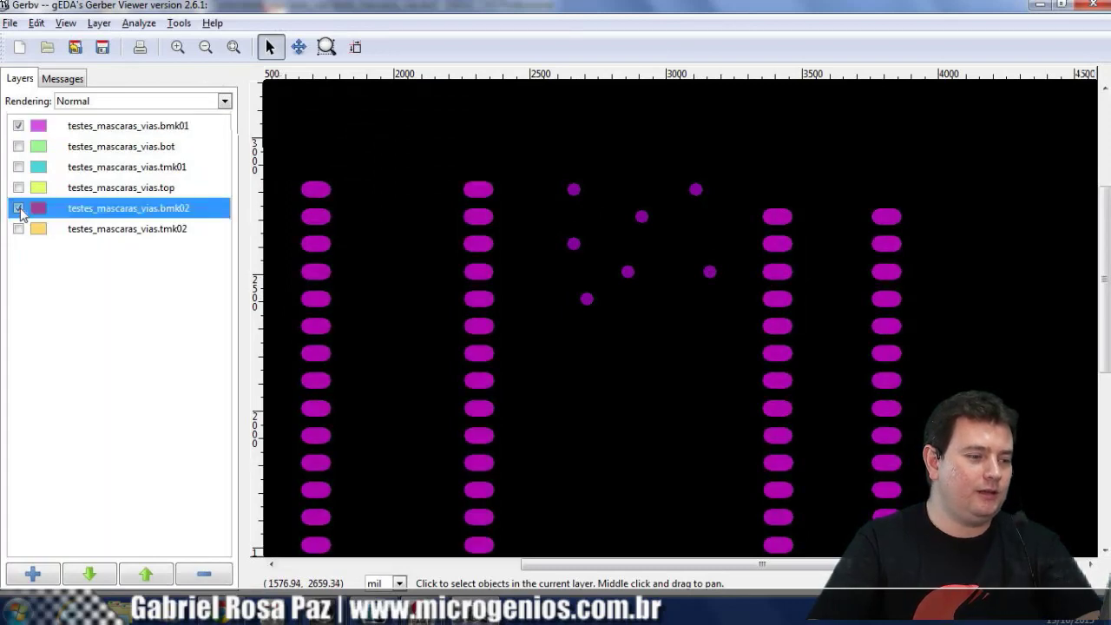
Hide the testes_mascaras_vias.bmk01 layer in Gerbv, and switch to the EAGLE board to review the Masks settings in its design rules.
click(18, 126)
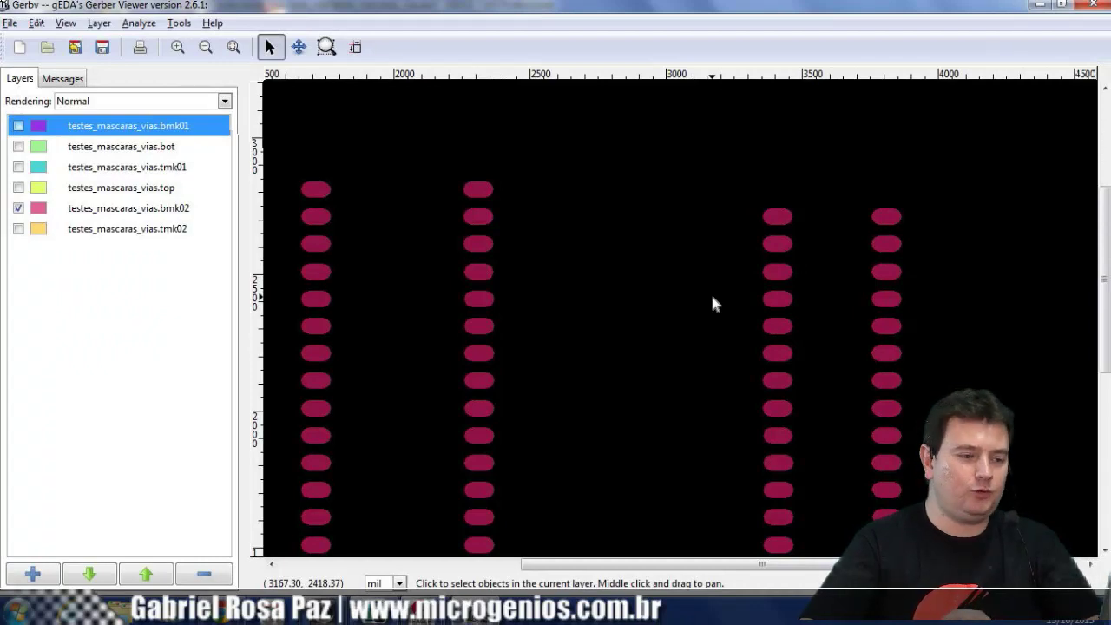
click(1039, 5)
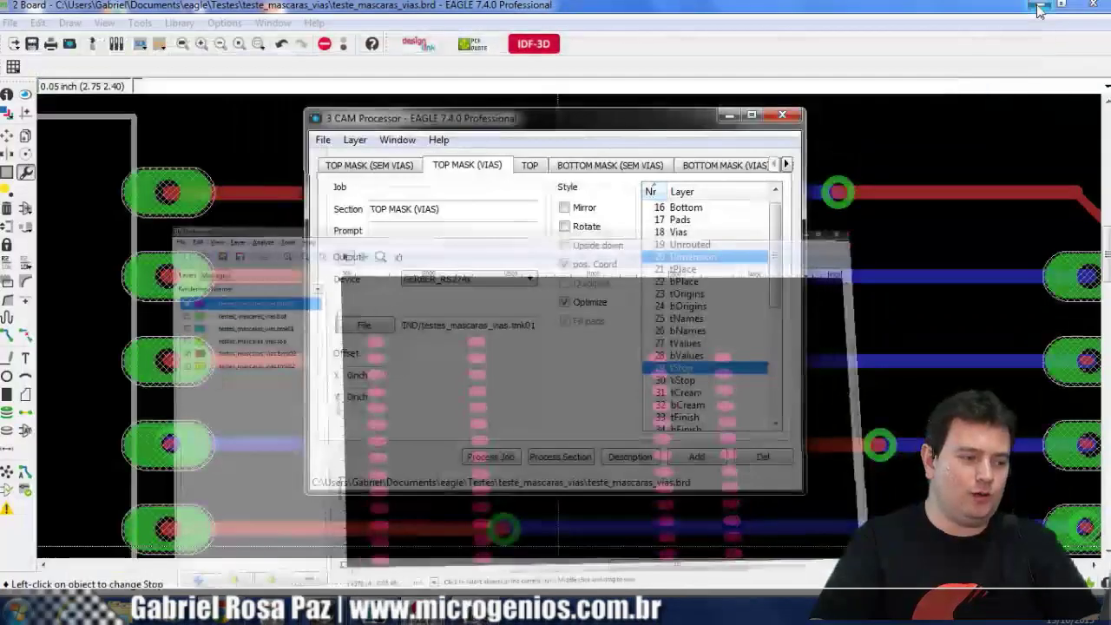
click(524, 4)
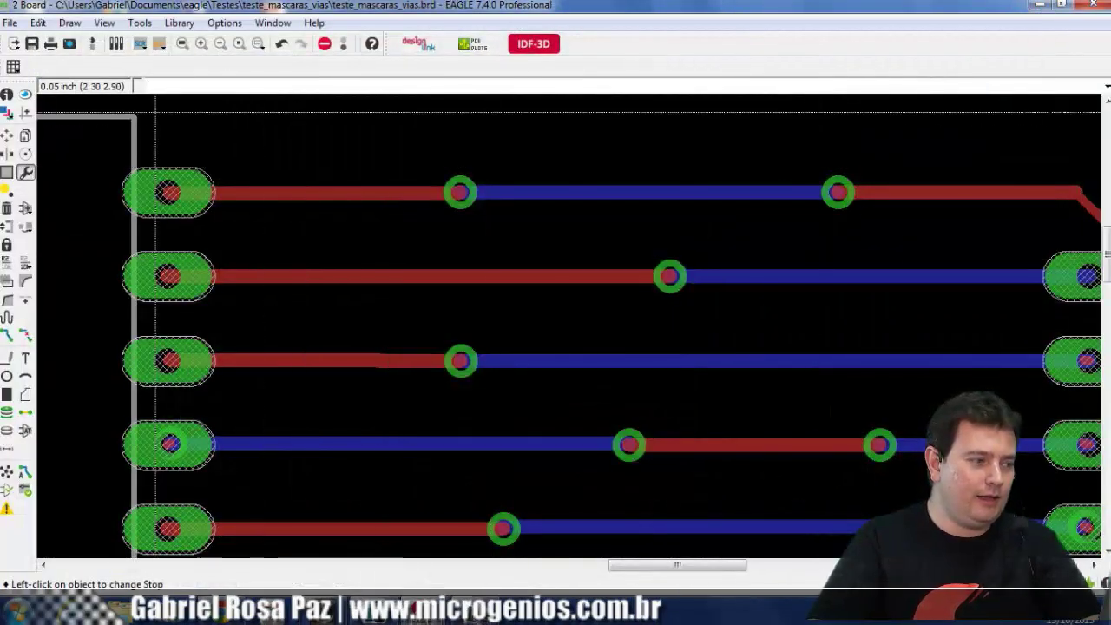
click(38, 22)
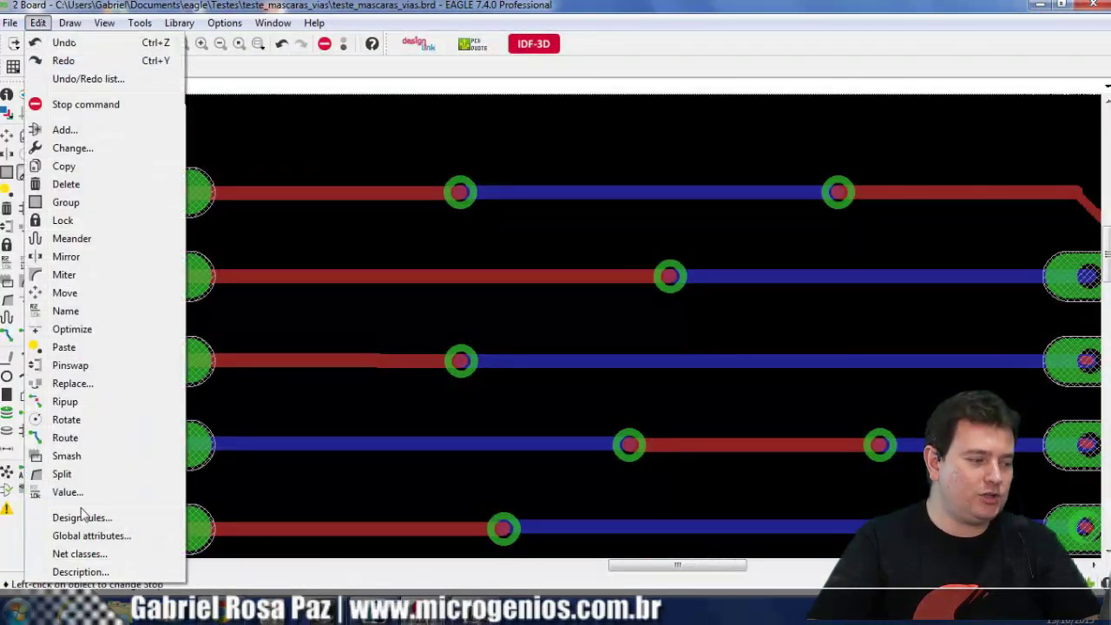
click(126, 518)
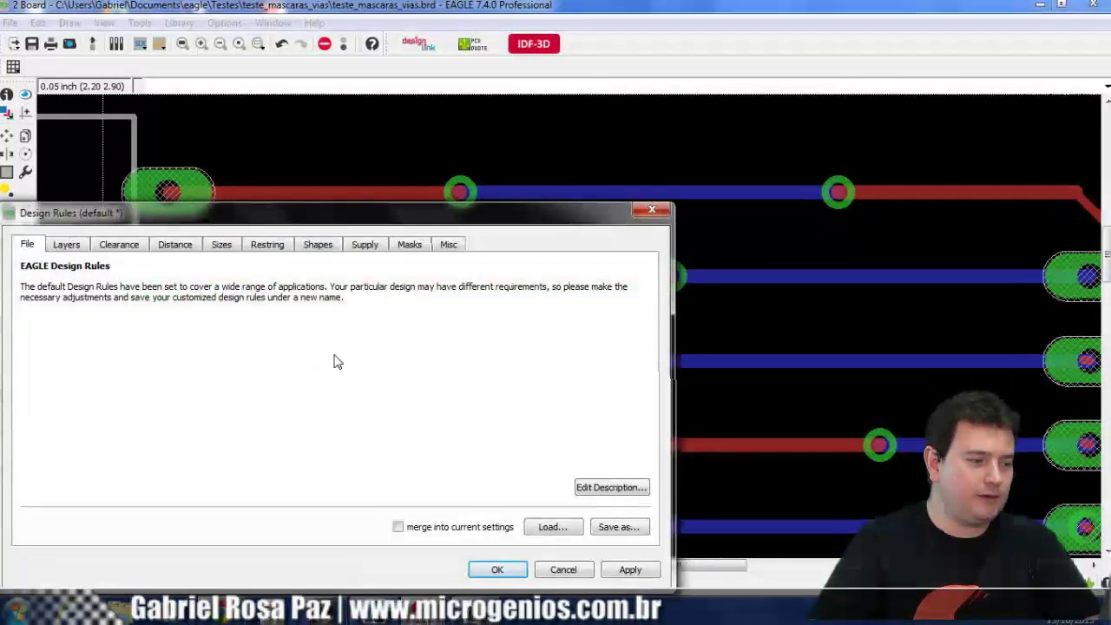
click(411, 246)
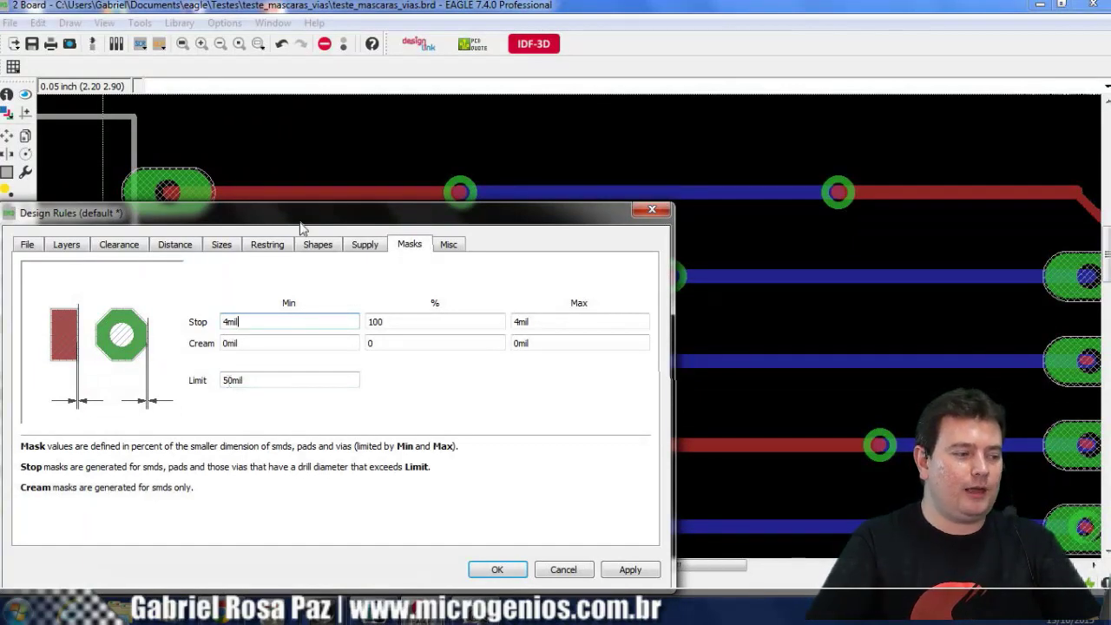
Review the Clearance and Masks settings in the design rules, accept the dialog, and switch back to the mask layers in Gerbv.
drag(301, 224, 344, 187)
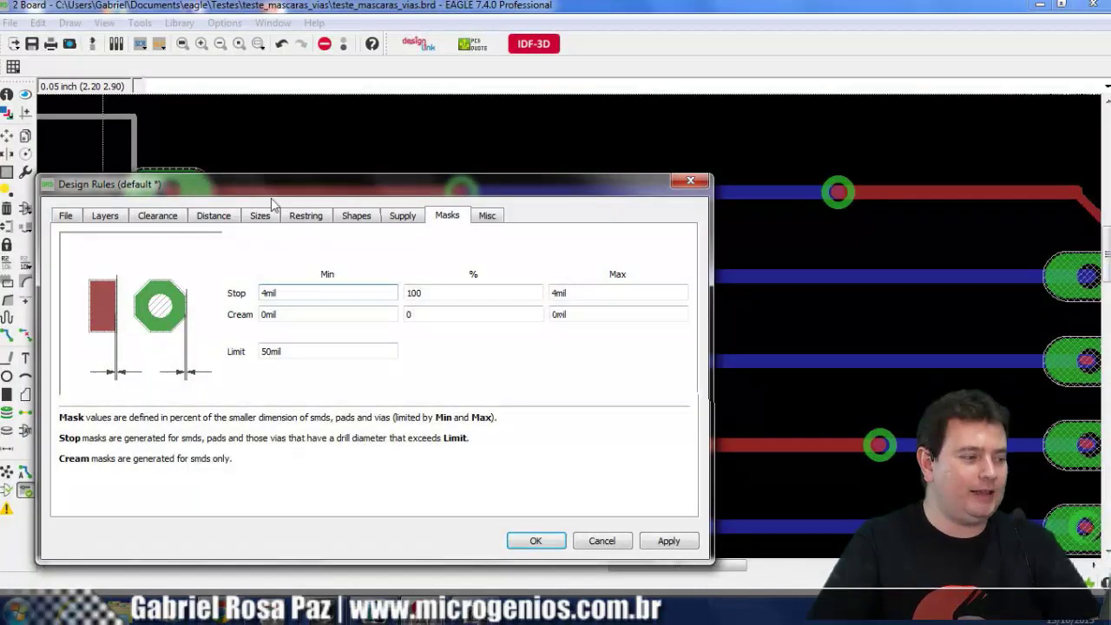
click(165, 218)
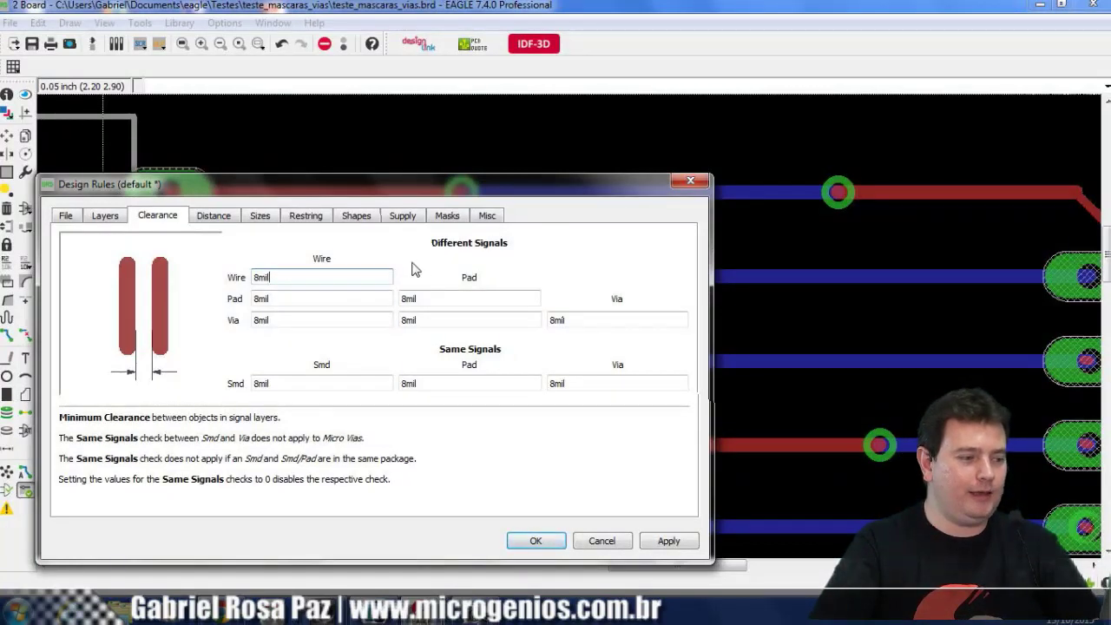
click(447, 215)
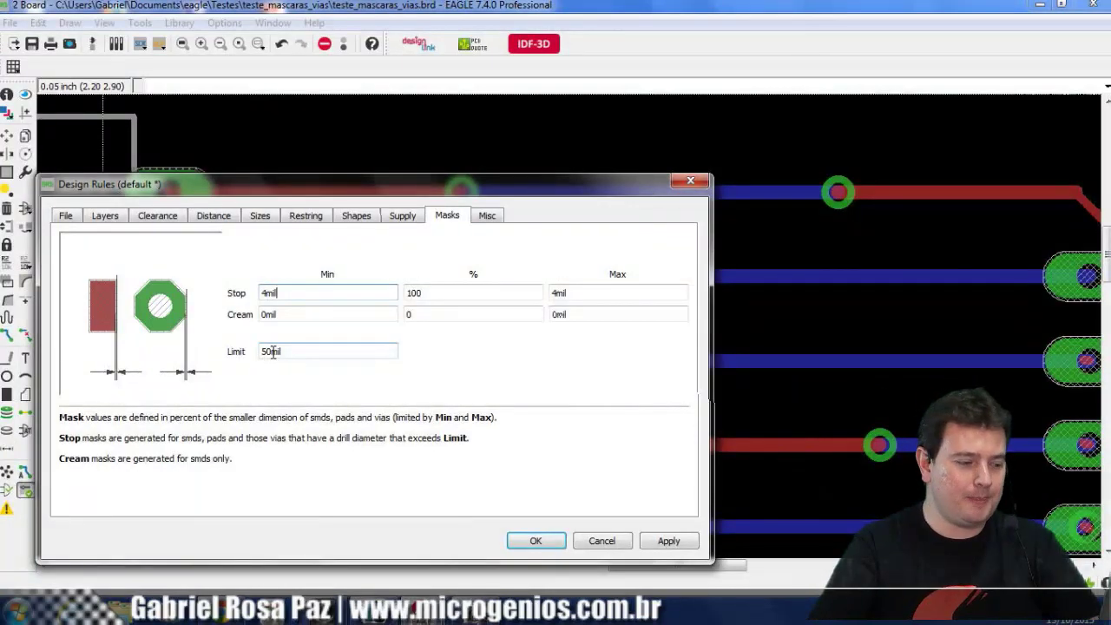
click(547, 541)
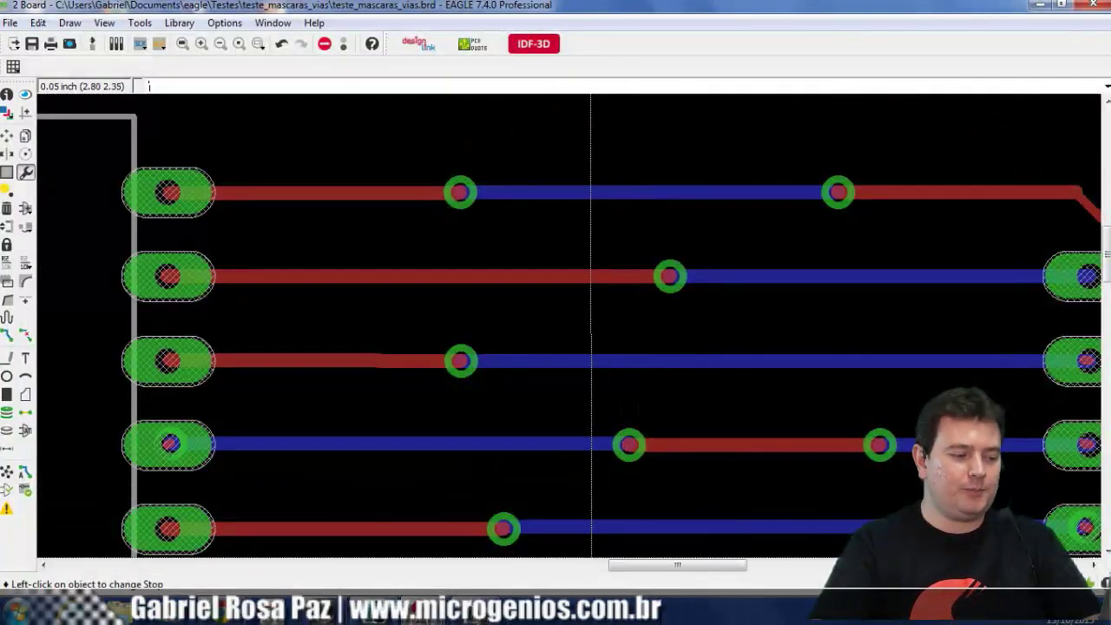
key(alt+Tab)
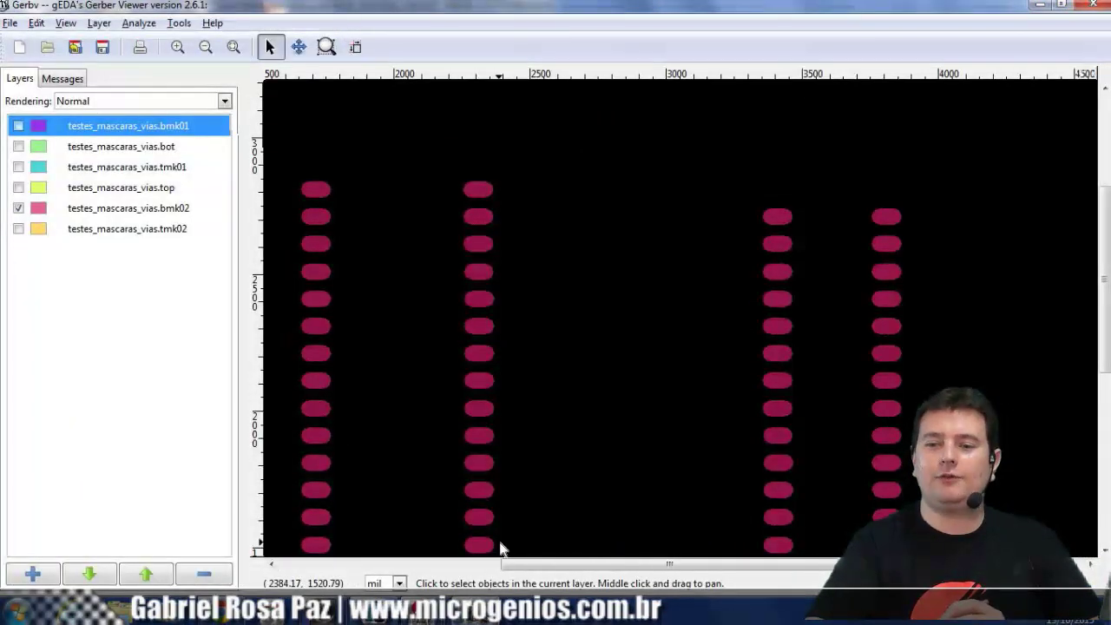